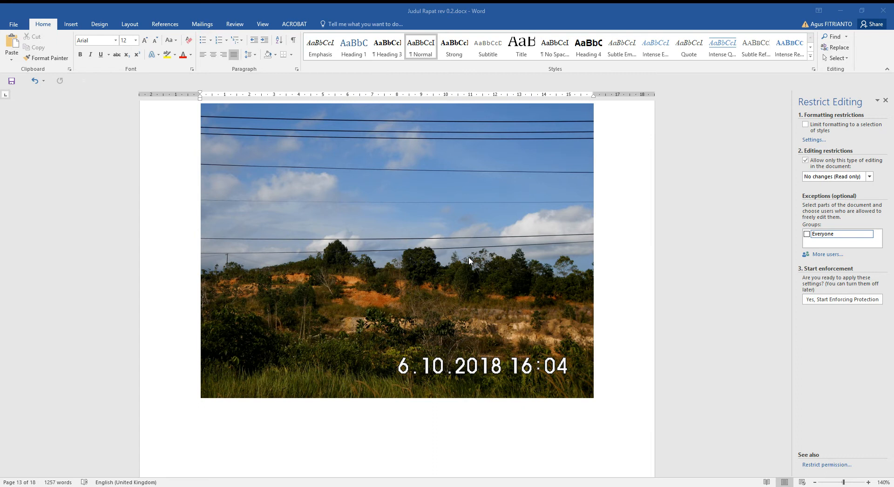
scroll(470, 258, up, 2)
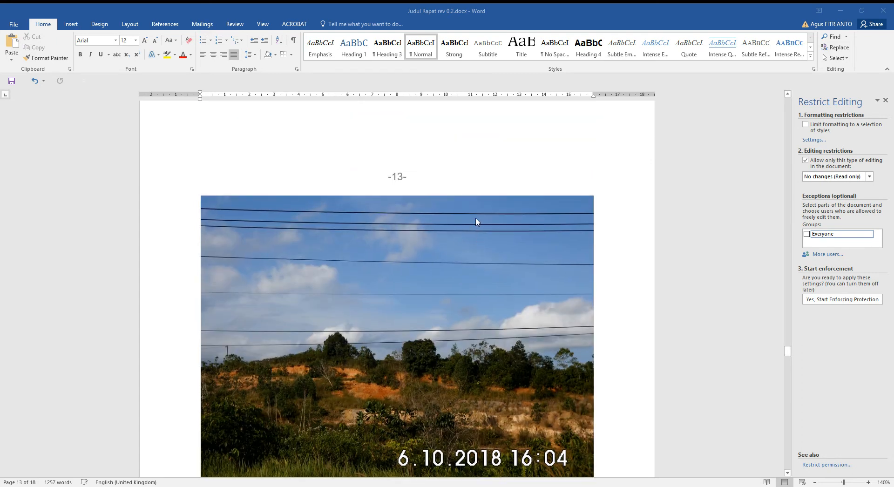
scroll(476, 221, down, 8)
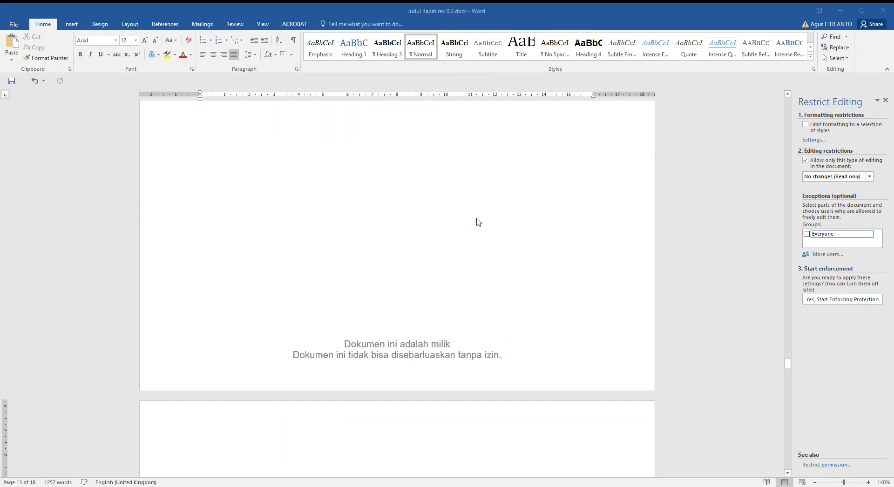
scroll(476, 221, down, 10)
scroll(477, 222, up, 4)
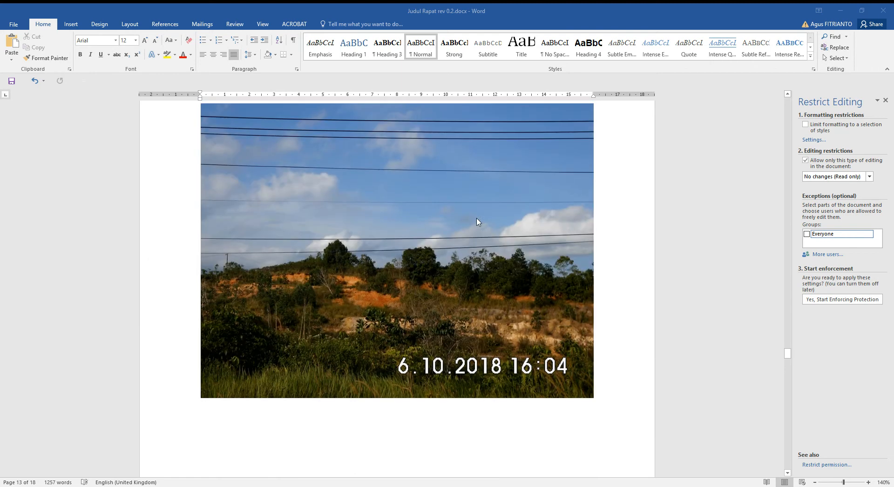
scroll(478, 222, up, 1)
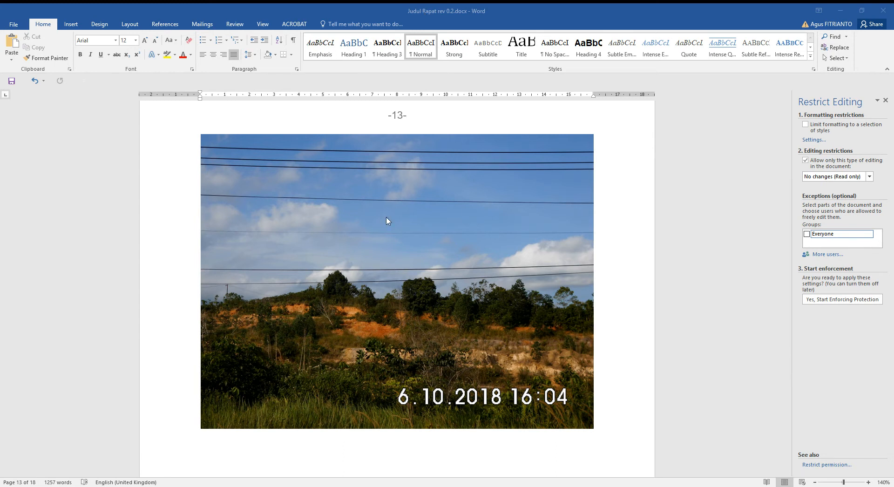
click(236, 161)
right_click(237, 160)
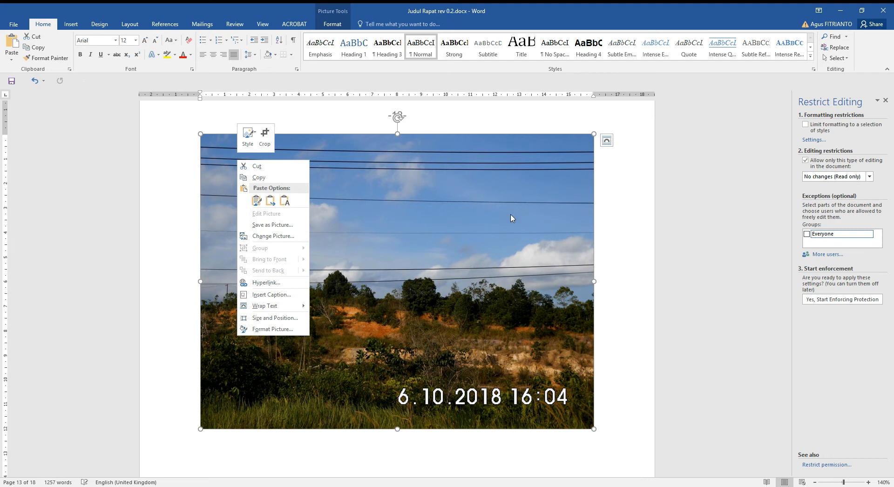
click(723, 222)
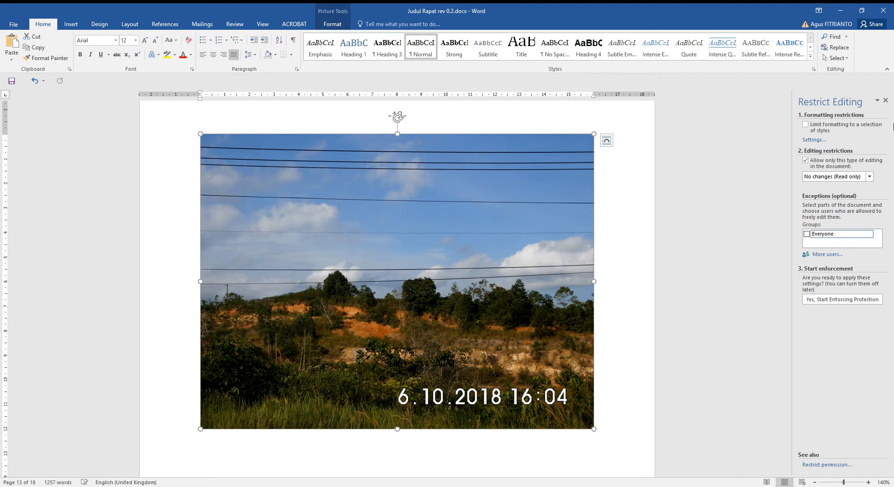
Close the Restrict Editing pane and check the document's file size in its properties.
click(885, 101)
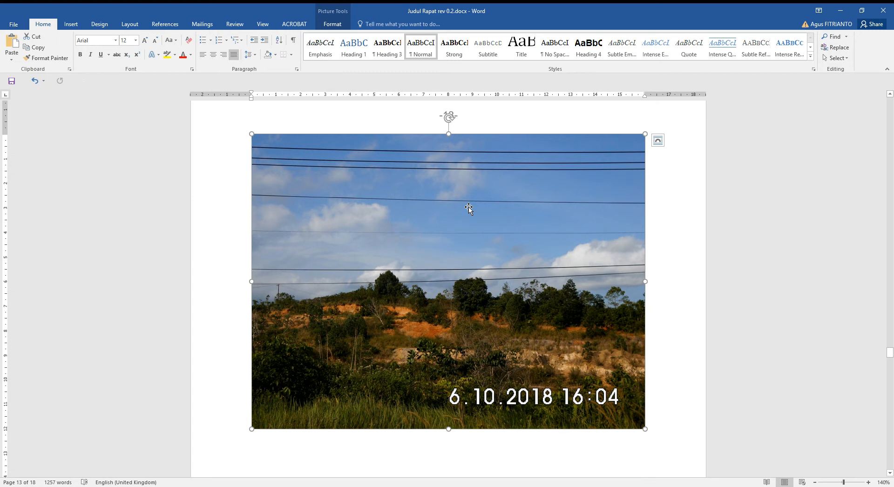
click(659, 224)
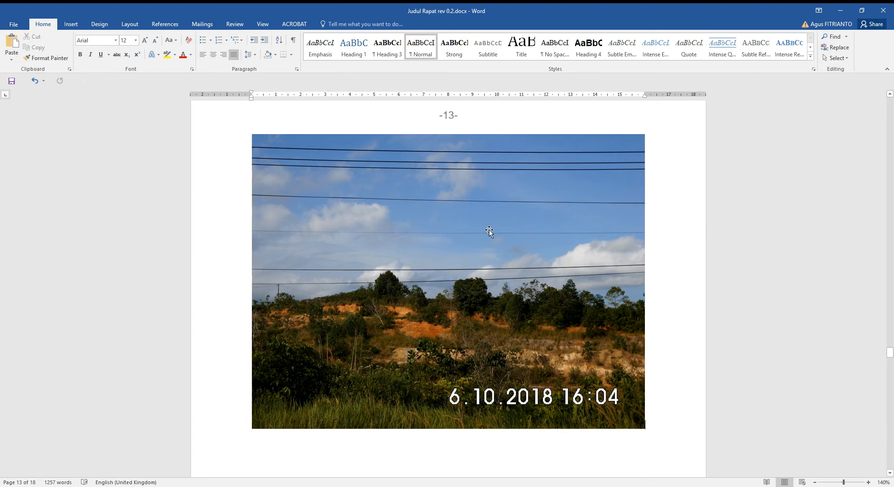
click(18, 26)
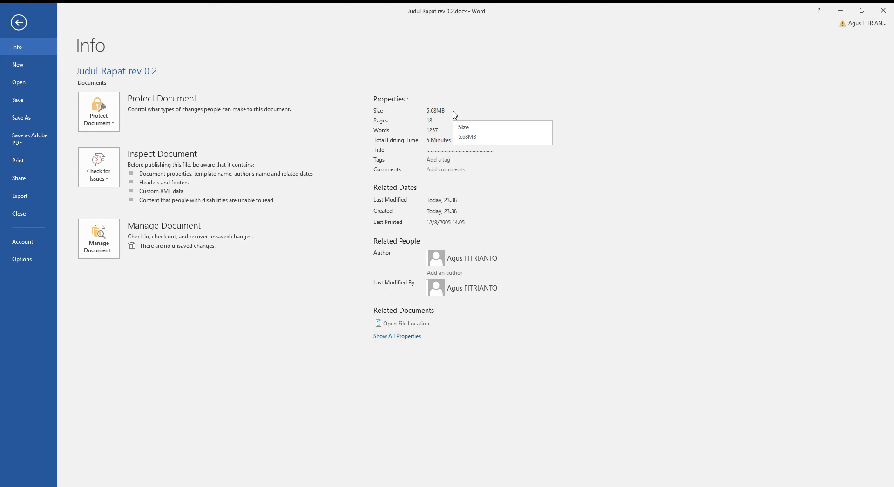
click(22, 26)
Shrink the hillside picture stamped 6.10.2018 16:04 on page 13 proportionally to about 6.3 cm wide and 4.7 cm high.
click(466, 218)
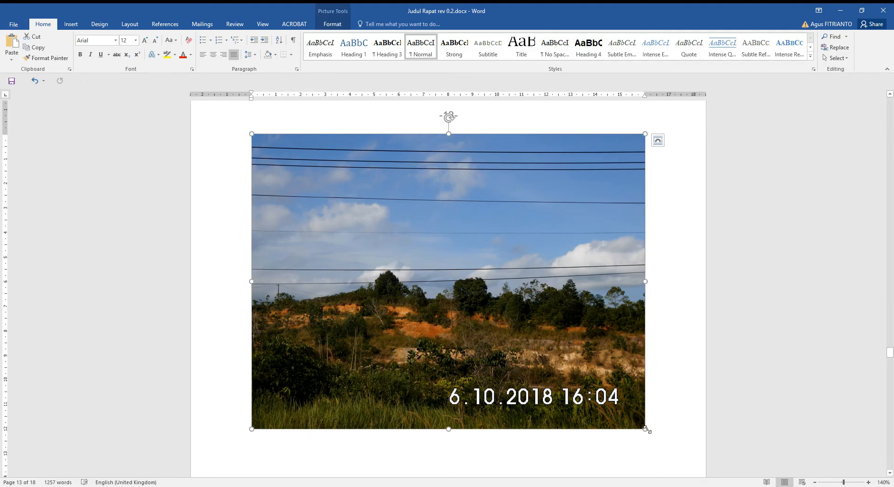
drag(645, 429, 405, 242)
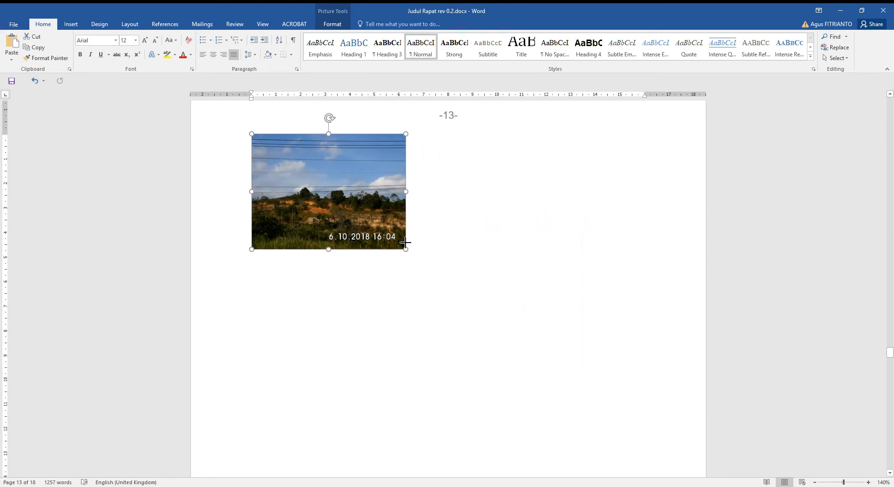
key(ctrl+z)
scroll(399, 250, up, 2)
scroll(399, 250, up, 10)
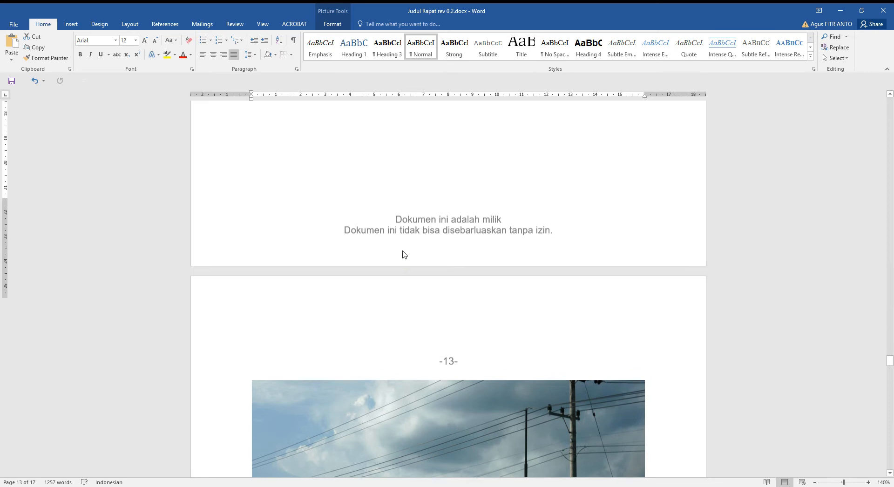
scroll(380, 281, up, 3)
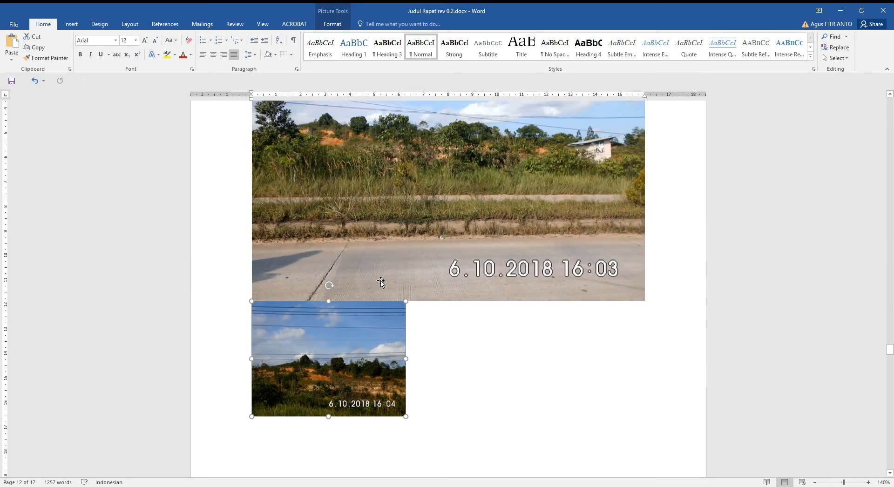
scroll(382, 278, down, 2)
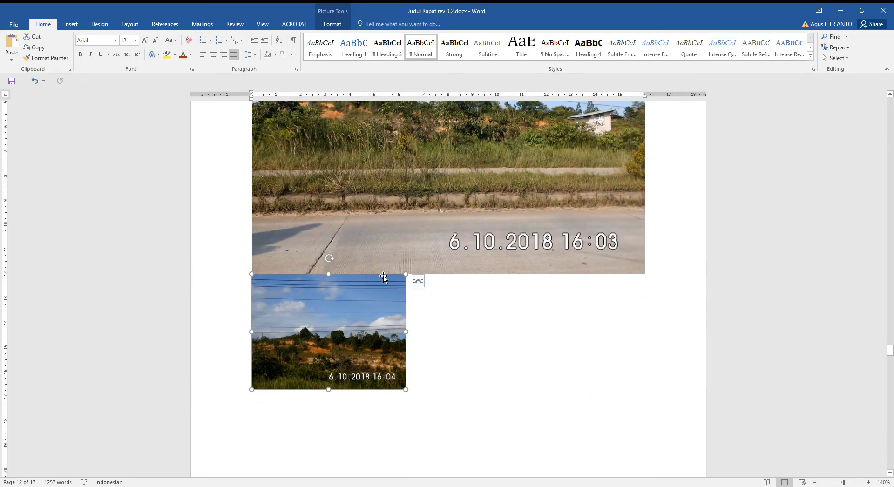
scroll(383, 277, up, 2)
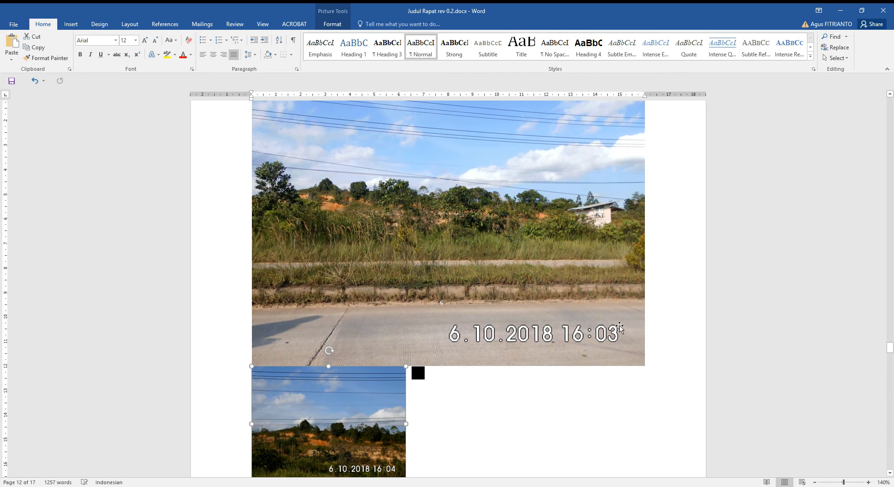
Shrink the roadside field picture stamped 6.10.2018 16:03 on page 12 proportionally to about 6 cm wide and 4.5 cm high.
click(624, 330)
drag(646, 365, 371, 182)
scroll(414, 234, up, 8)
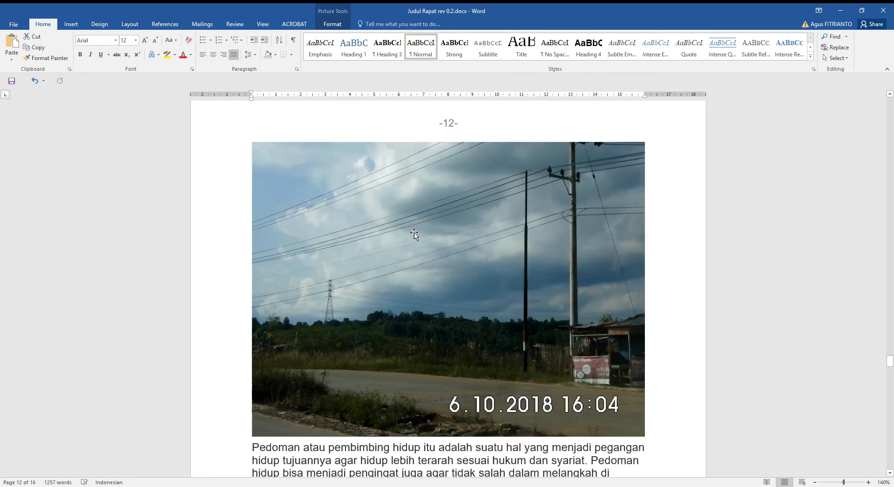
key(ctrl+z)
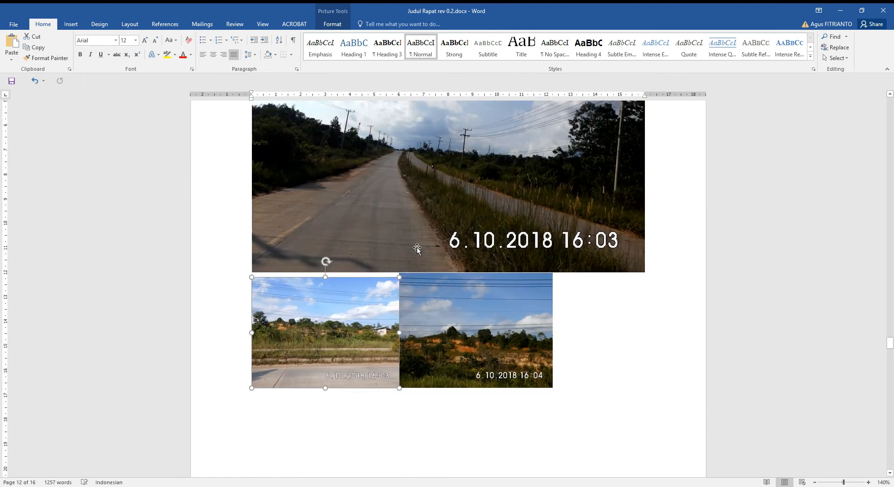
click(608, 246)
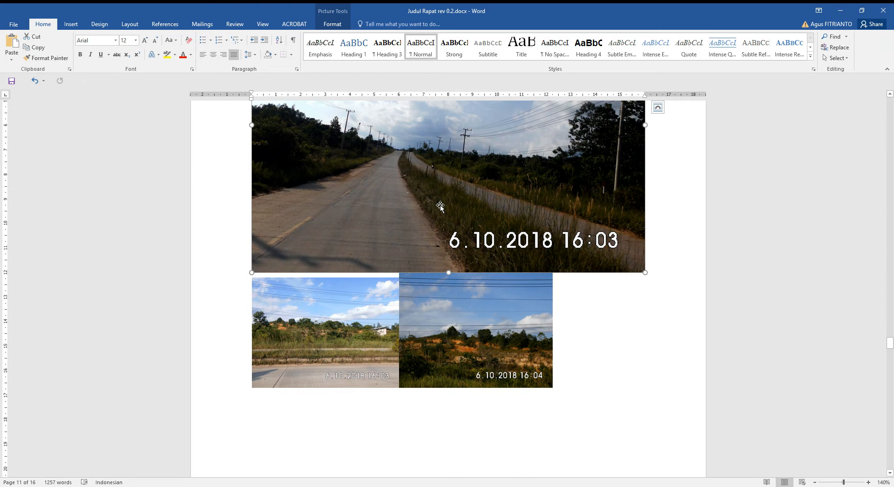
Save the document and check its file size again in the document properties.
click(14, 24)
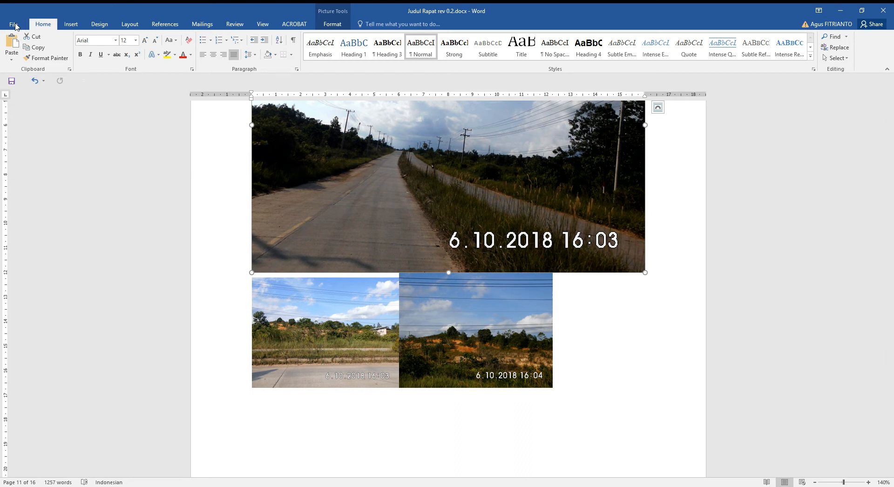
click(24, 105)
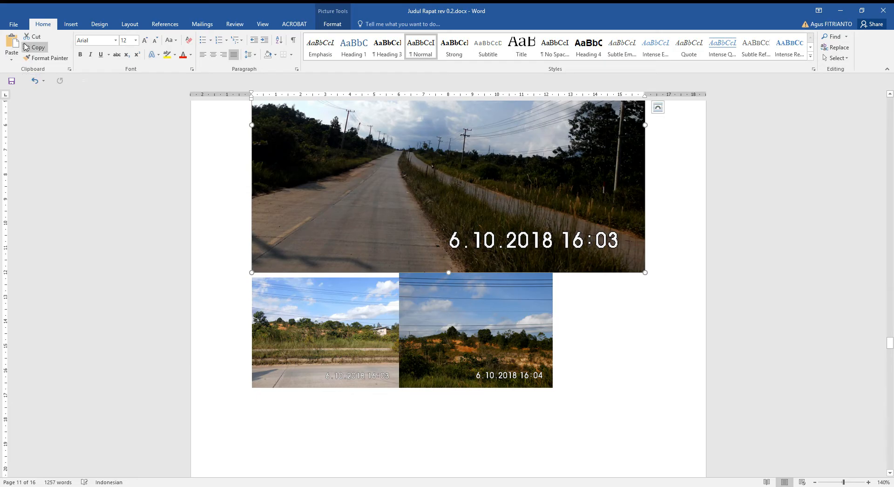
click(15, 24)
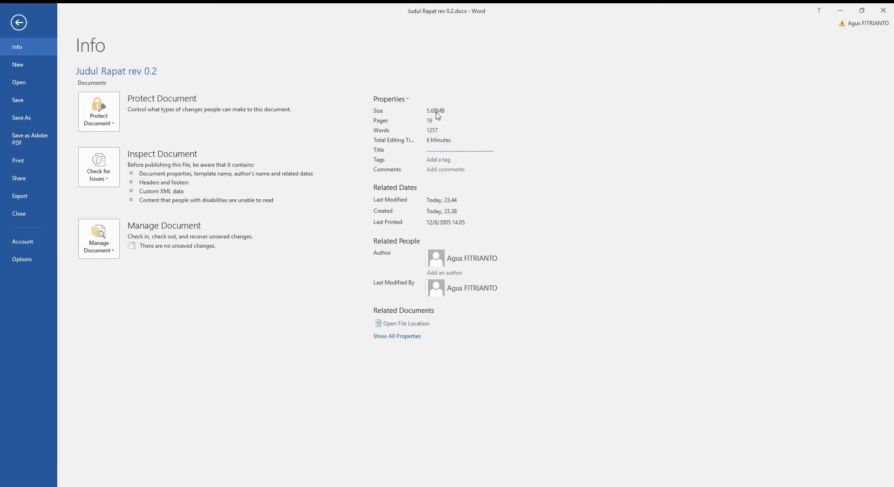
click(19, 23)
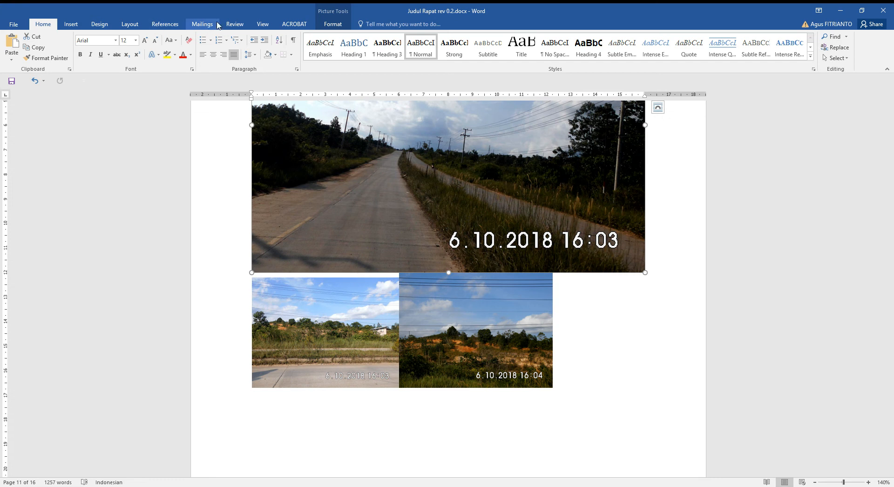
Compress only the large road picture on page 11, using the E-mail (96 ppi) target output.
click(112, 24)
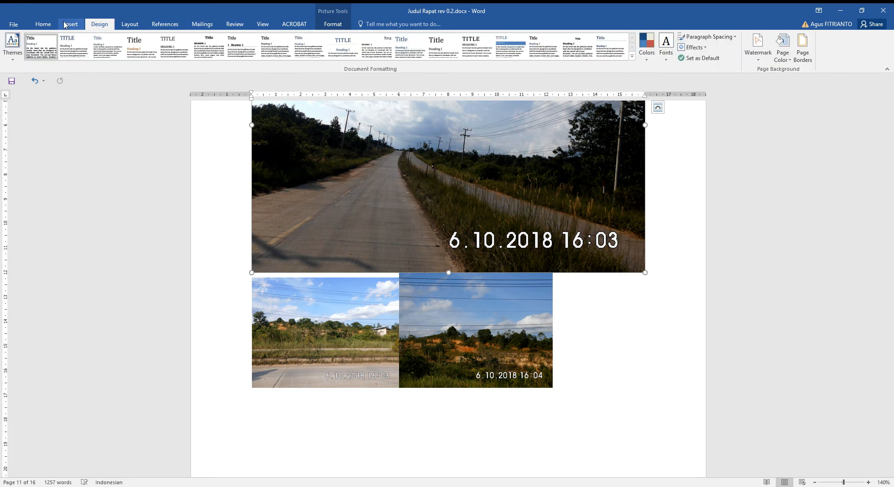
click(43, 24)
click(339, 26)
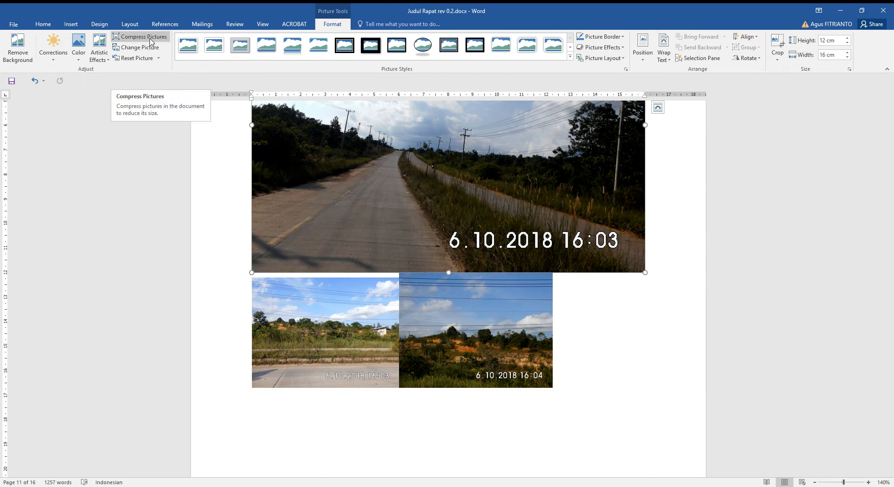
click(139, 40)
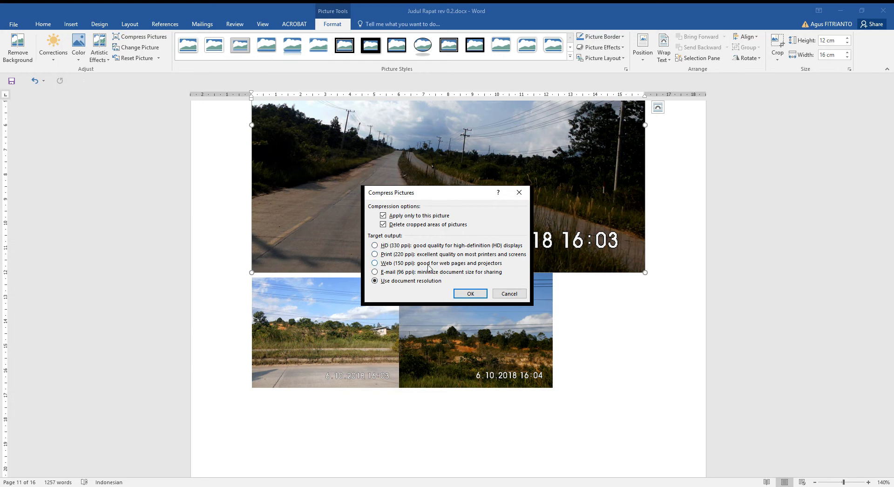
click(375, 273)
click(375, 246)
click(375, 255)
click(375, 273)
click(471, 293)
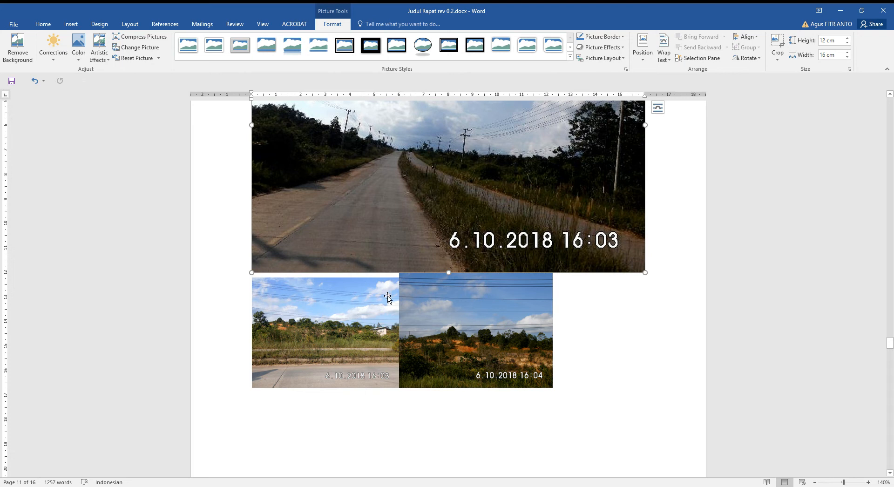
Shrink the large road picture on page 11 proportionally to about 12.8 cm wide and 9.6 cm high.
scroll(387, 290, up, 6)
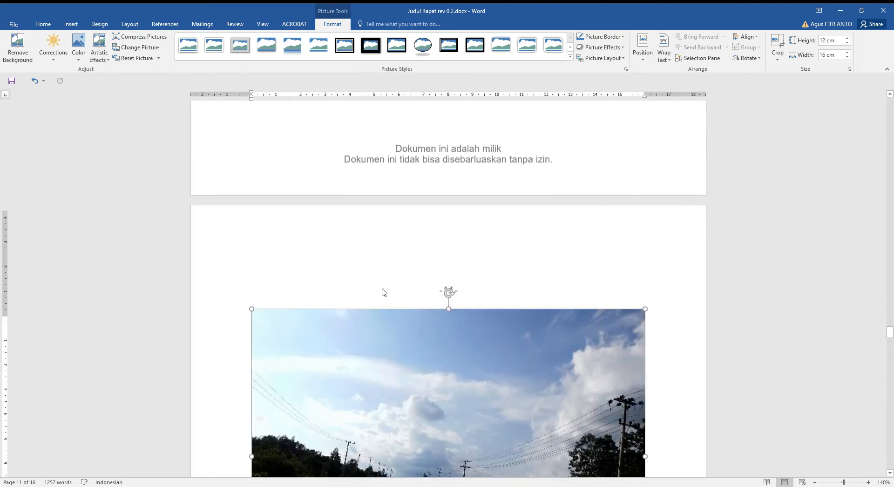
drag(645, 315, 567, 375)
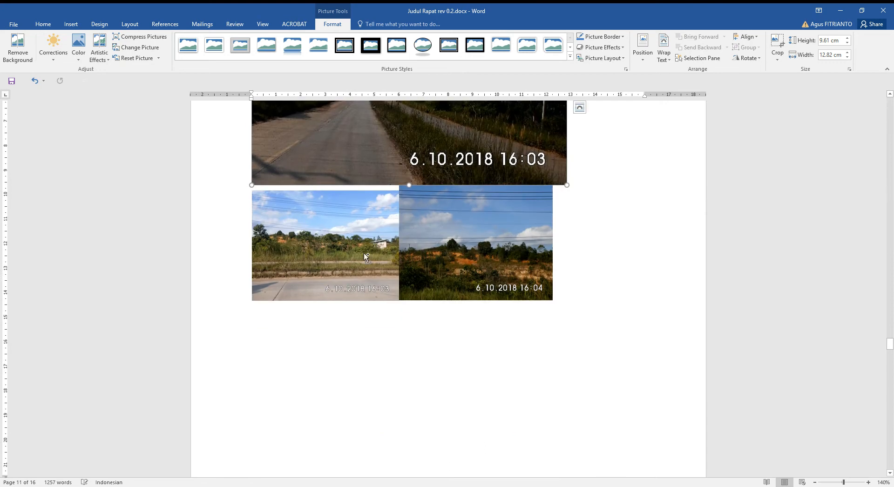
click(364, 253)
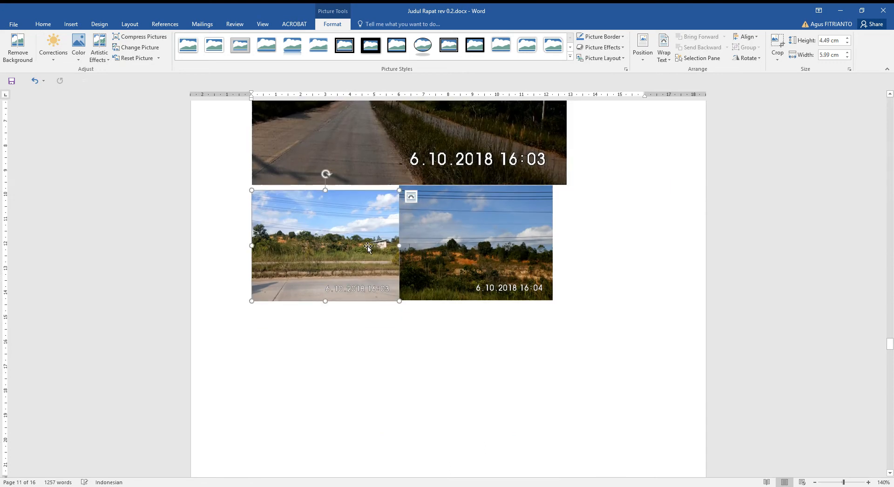
click(482, 251)
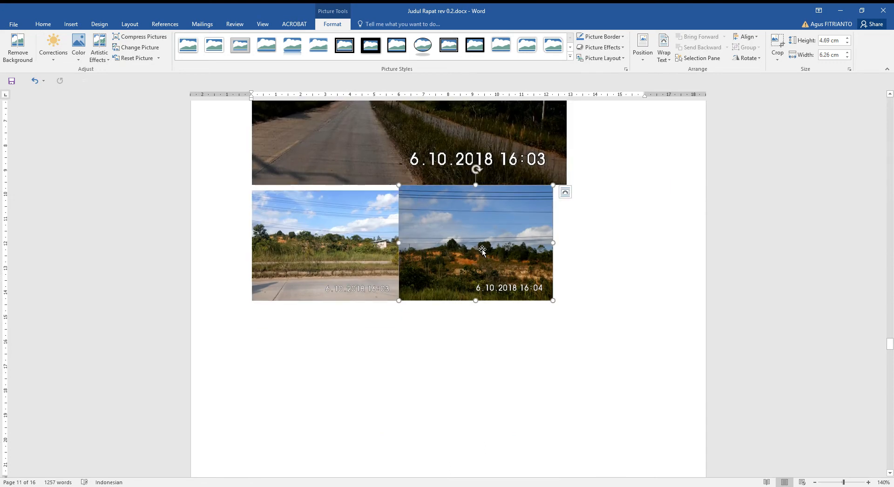
click(358, 161)
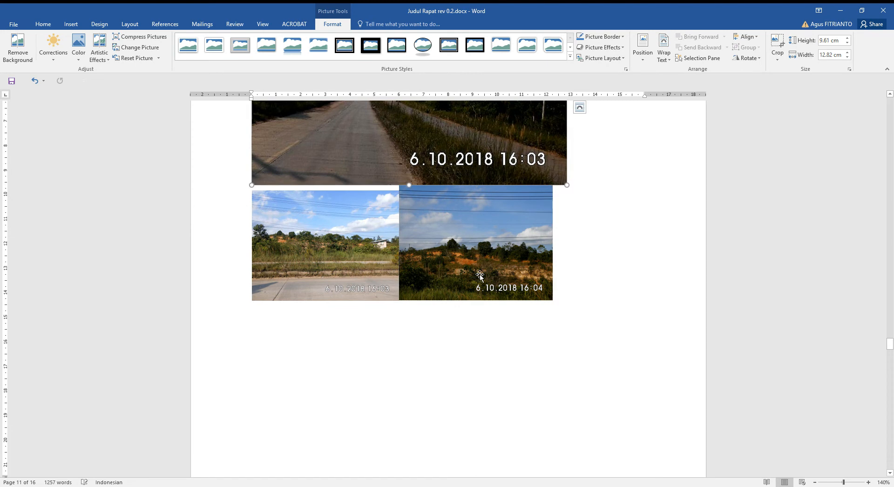
Compress only the small roadside field picture below the road picture, using the E-mail (96 ppi) target output.
click(370, 261)
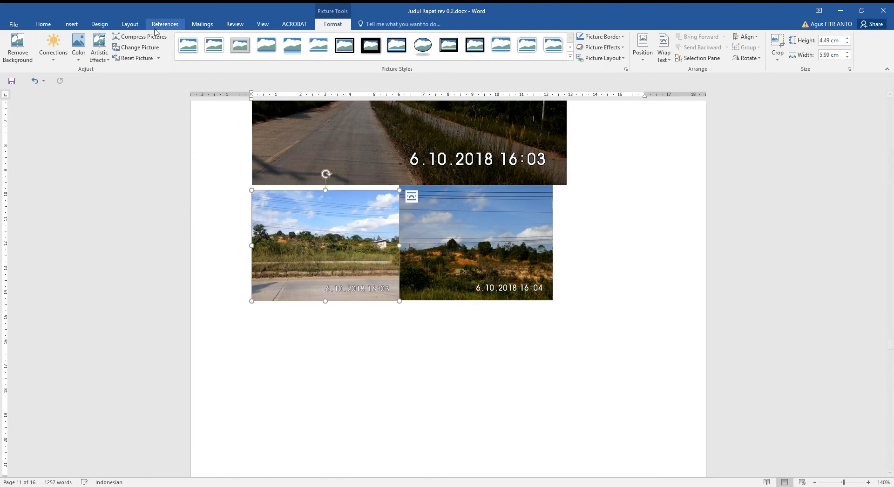
click(142, 37)
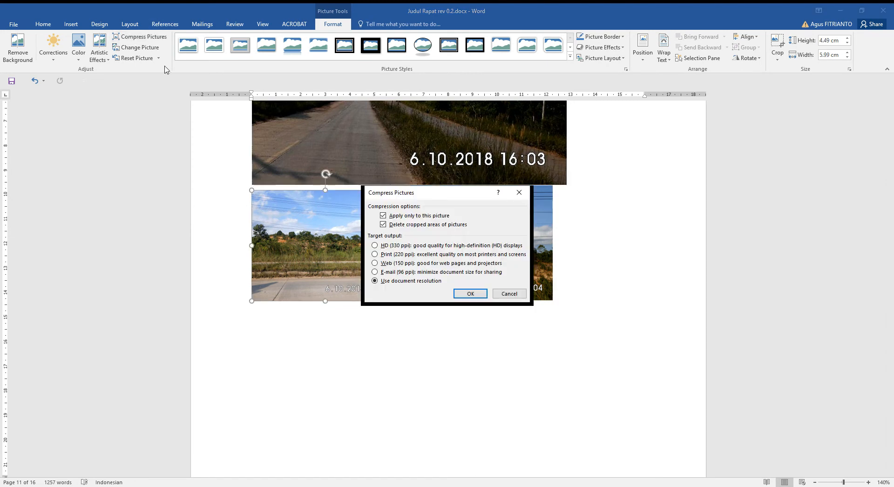
click(385, 272)
click(470, 293)
Compress only the small picture with the orange hillside on page 11, using the E-mail (96 ppi) target output.
click(456, 231)
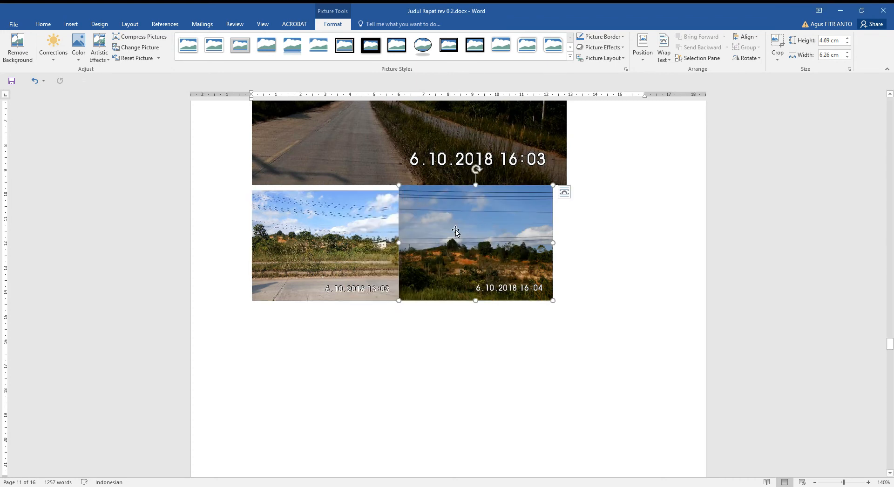
click(140, 37)
click(385, 271)
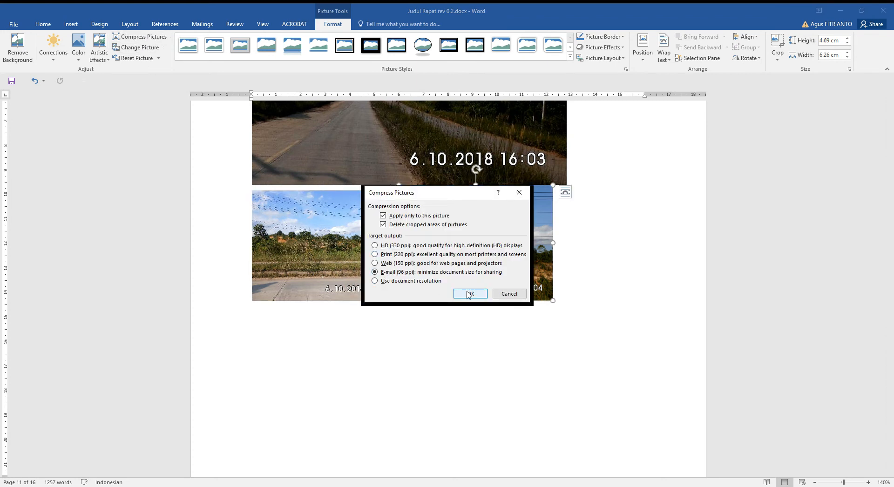
click(470, 293)
Shrink the large road picture at the start of page 11 proportionally to about 5.9 cm wide and 4.4 cm high.
scroll(457, 284, down, 10)
scroll(459, 285, up, 10)
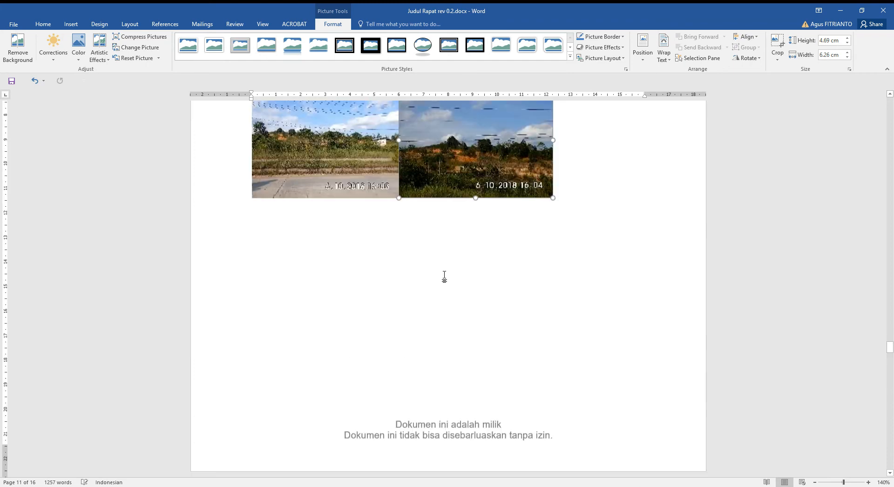
scroll(388, 236, up, 3)
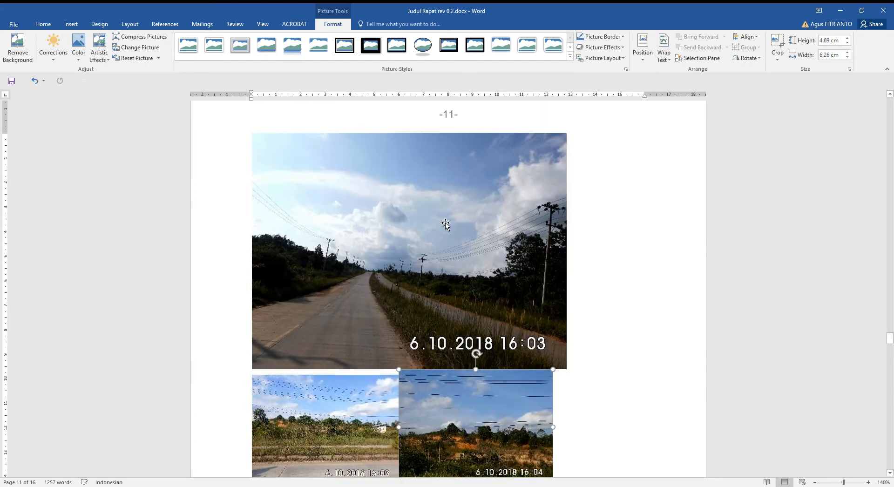
click(445, 222)
drag(567, 370, 351, 242)
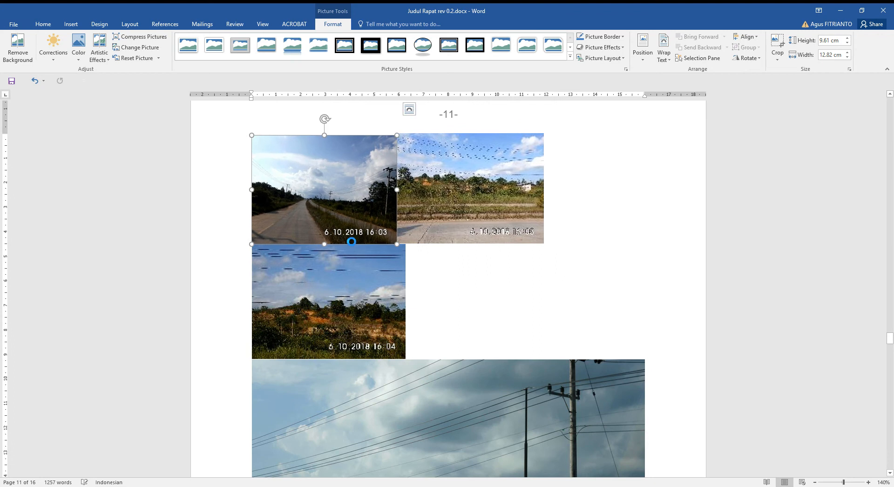
Compress only the large utility pole picture above the Pedoman text, using the E-mail (96 ppi) target output.
scroll(400, 290, down, 10)
scroll(399, 289, down, 4)
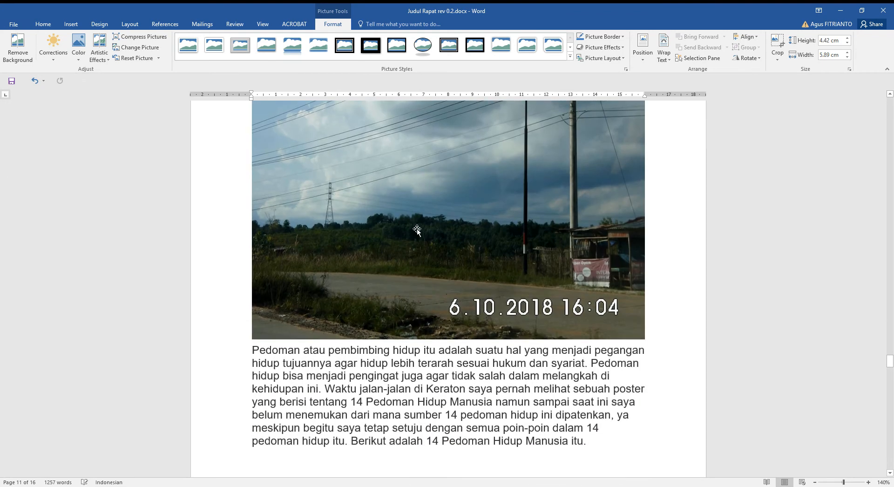
scroll(409, 233, up, 2)
click(490, 139)
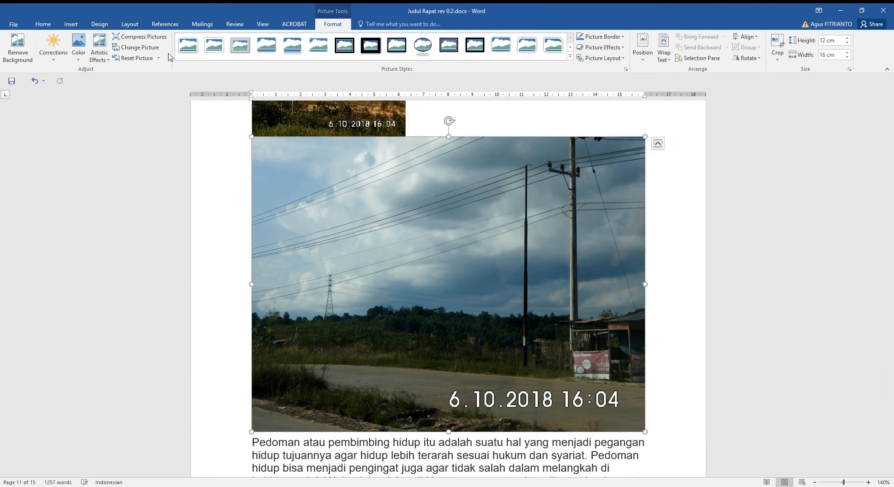
click(140, 37)
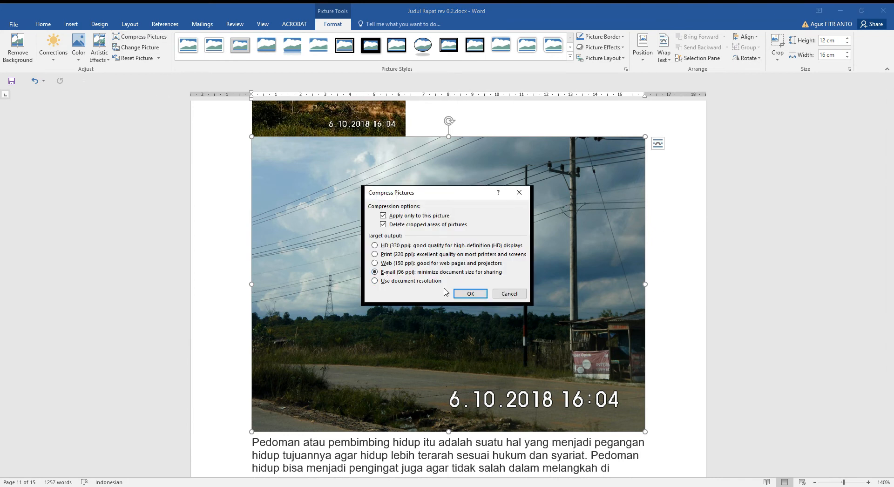
click(471, 293)
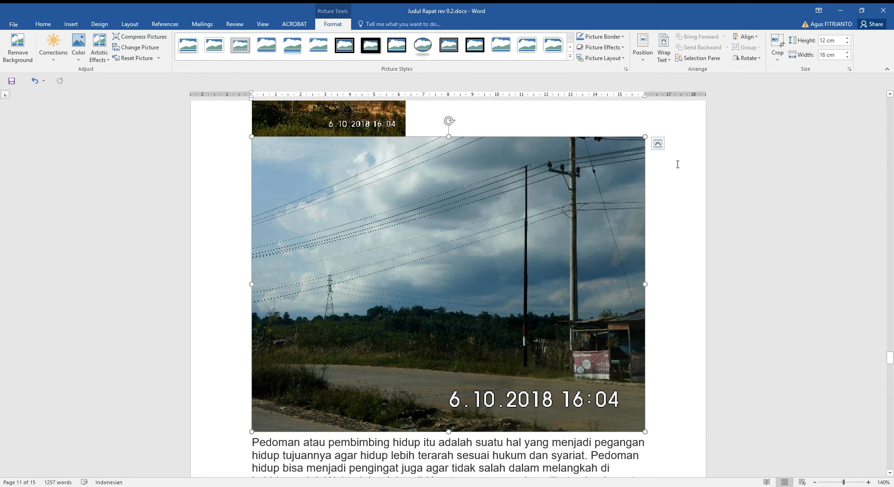
Shrink the utility pole picture proportionally to about 8.2 cm wide and 6.2 cm high.
drag(645, 137, 409, 242)
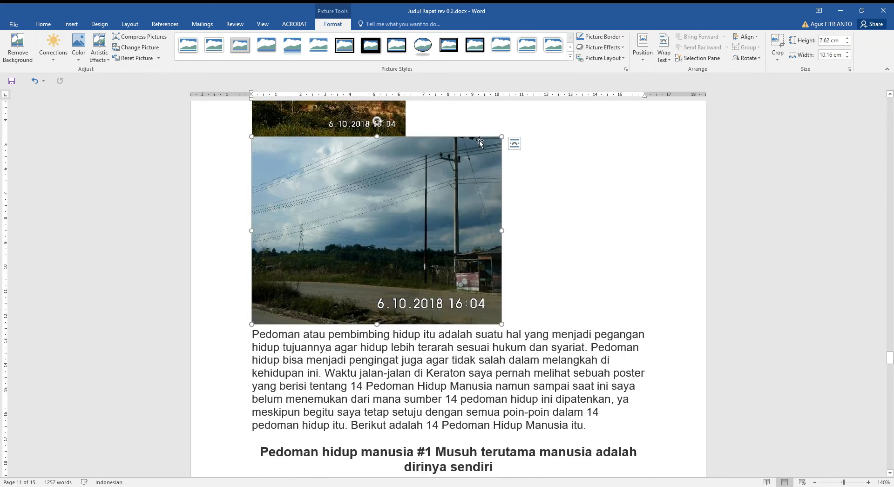
drag(480, 142, 422, 172)
scroll(421, 172, up, 2)
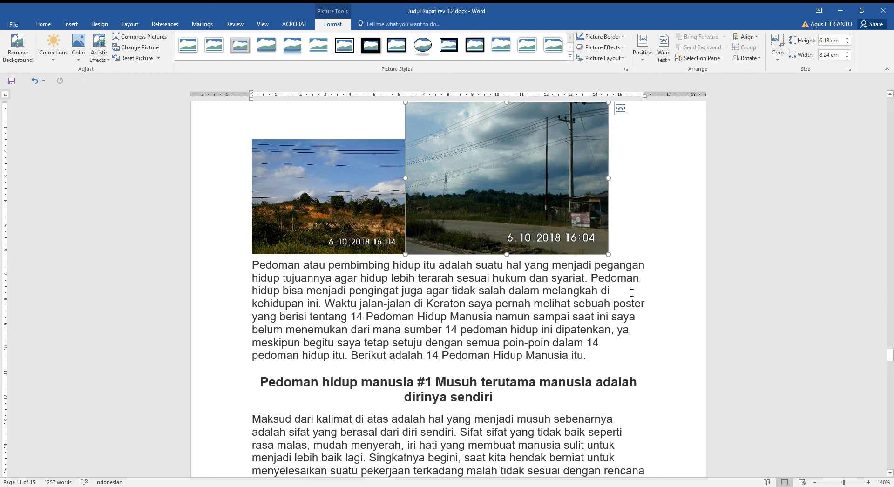
Save the document with the compressed page 11 pictures and check its file size in the document properties.
click(408, 344)
click(19, 28)
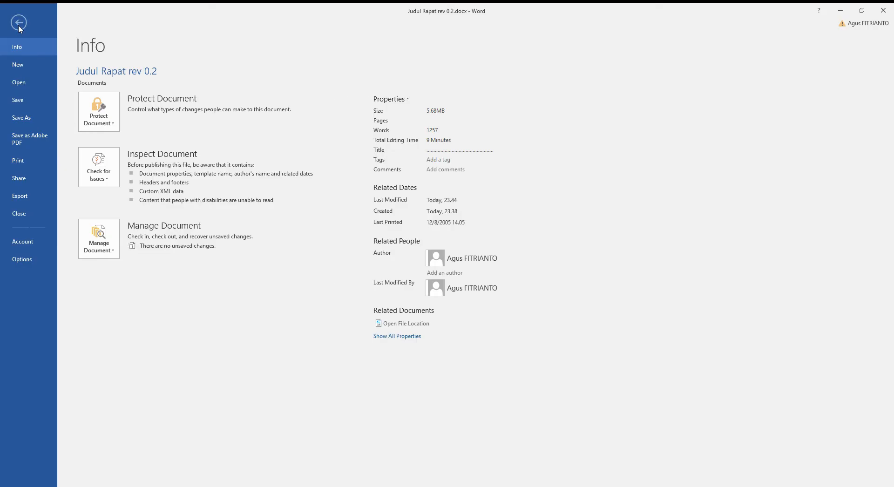
click(27, 106)
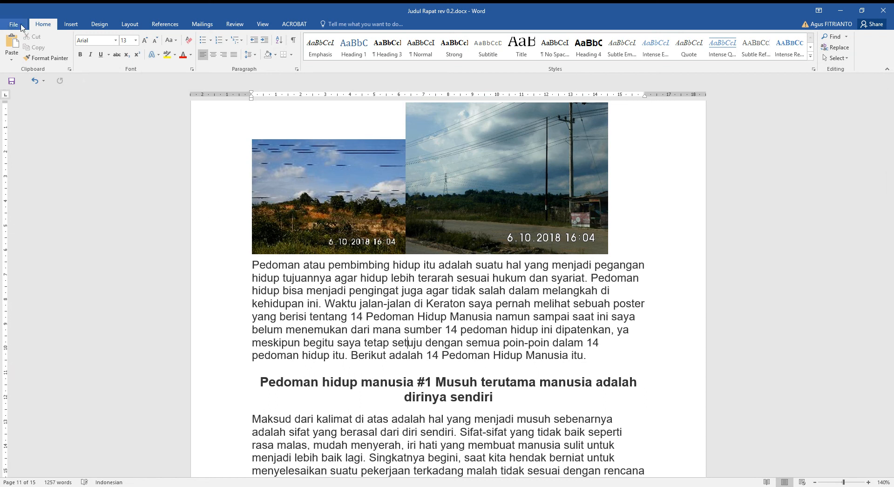
click(21, 27)
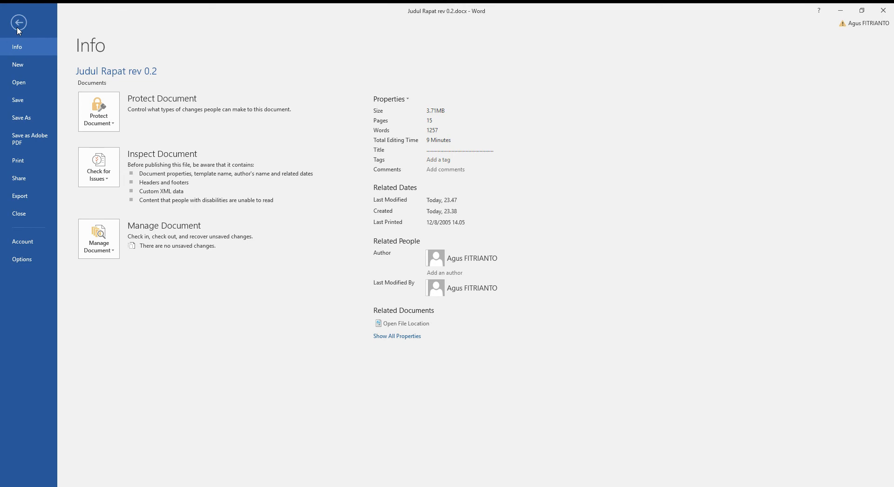
click(42, 30)
Shrink the large road picture showing the car bonnet on page 9 proportionally to about 6.9 cm wide and 5.2 cm high.
scroll(468, 312, up, 8)
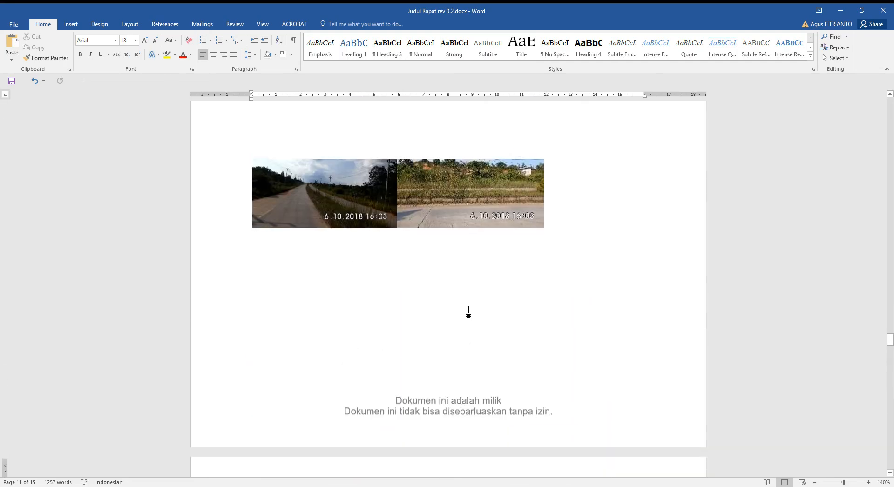
scroll(468, 312, up, 5)
scroll(469, 310, down, 15)
scroll(440, 299, up, 4)
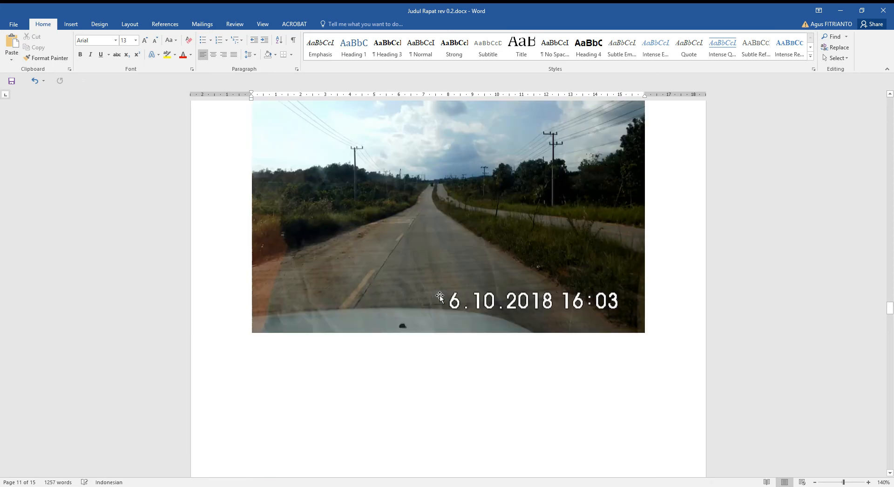
scroll(440, 297, up, 3)
click(566, 256)
drag(645, 192, 441, 336)
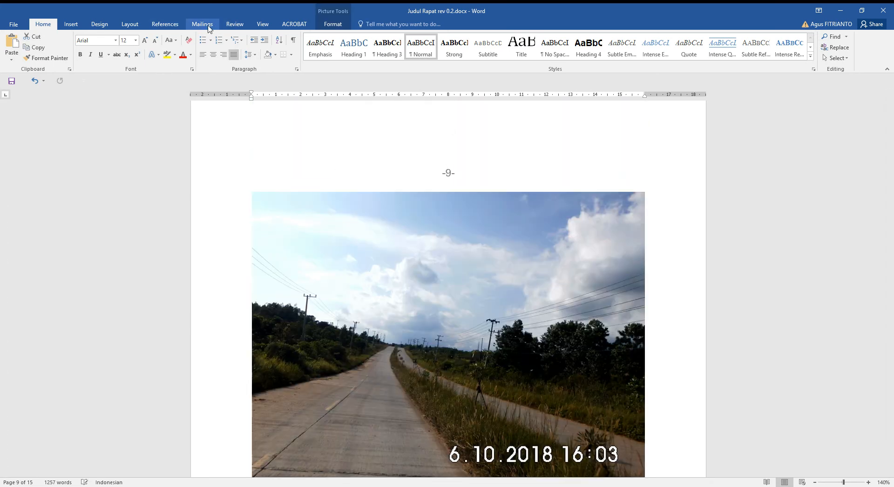
Compress only the shrunken road picture with the car bonnet, using the E-mail (96 ppi) target output.
click(326, 26)
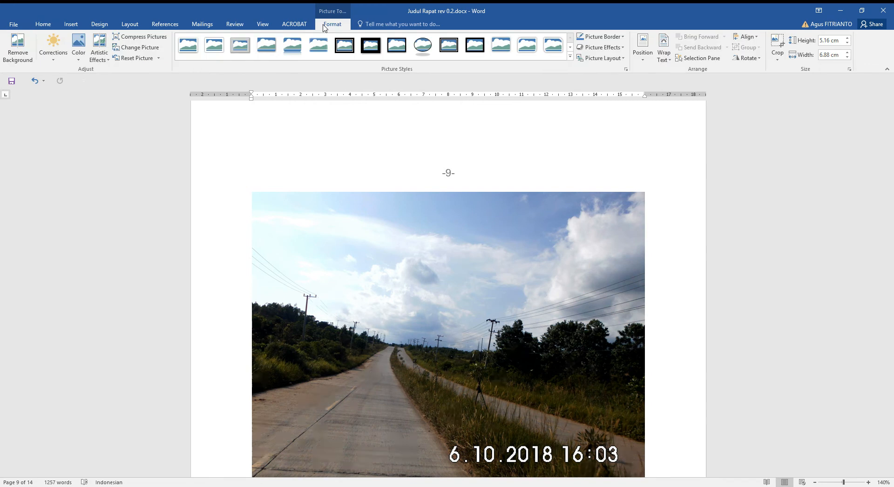
click(139, 41)
click(391, 271)
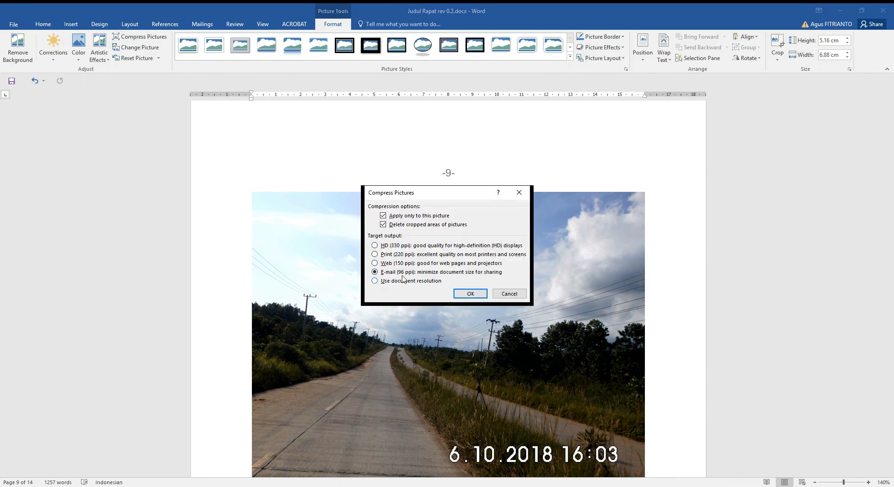
click(472, 294)
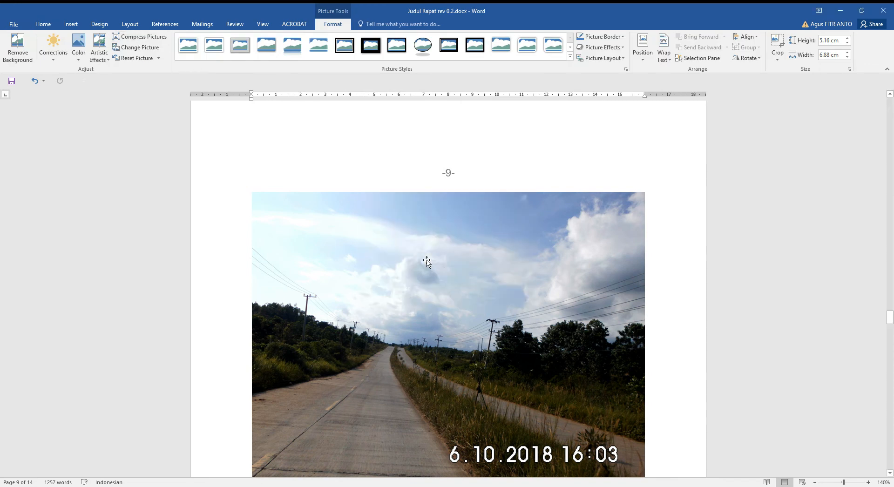
Compress only the large roadside factory picture on page 8, using the E-mail (96 ppi) target output.
scroll(424, 265, down, 15)
scroll(420, 265, up, 20)
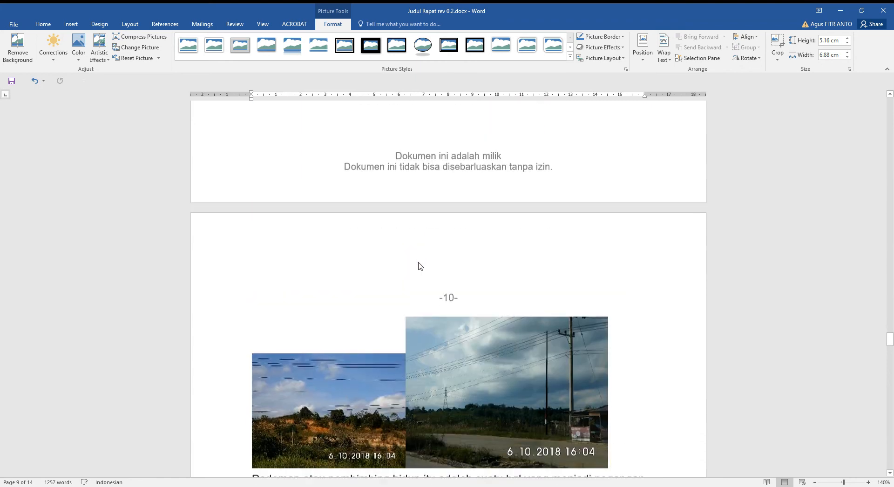
scroll(417, 264, up, 12)
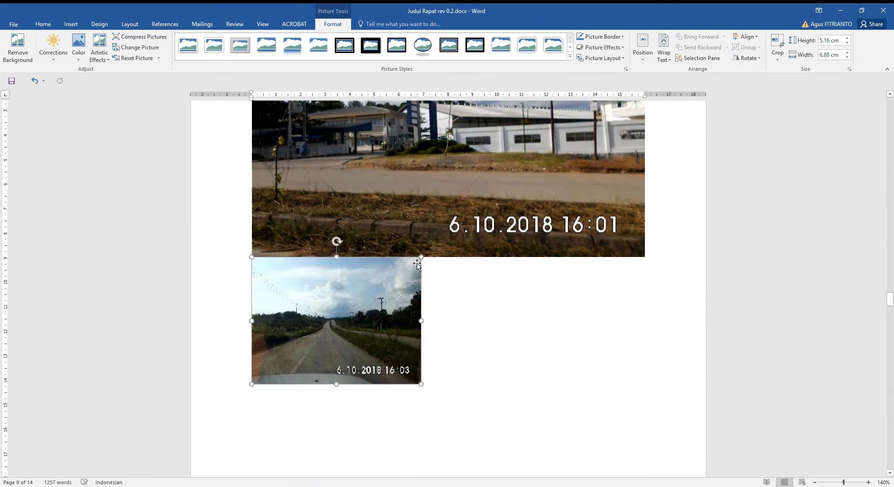
click(417, 263)
click(140, 37)
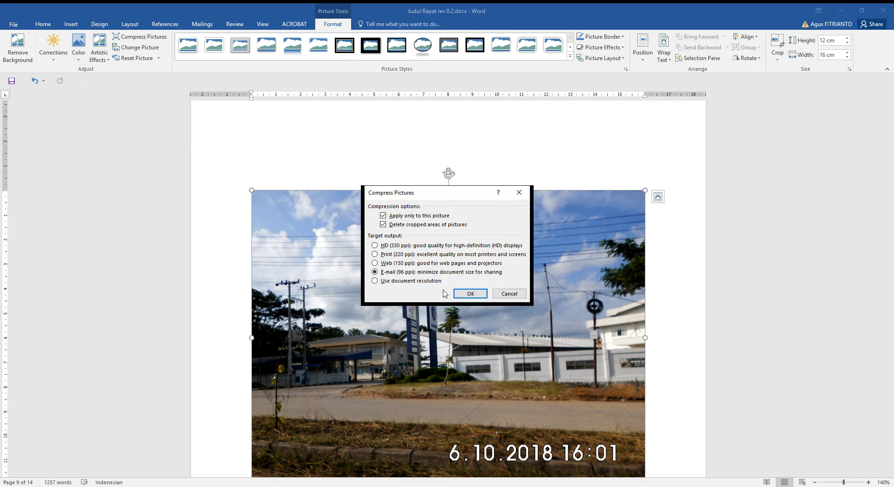
click(469, 294)
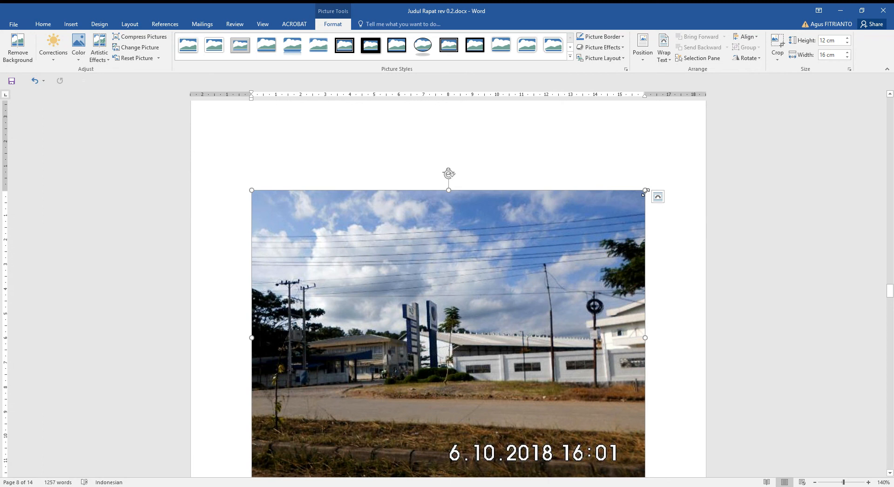
Shrink the roadside factory picture proportionally to about 8.2 cm wide and 6.1 cm high.
drag(645, 191, 357, 334)
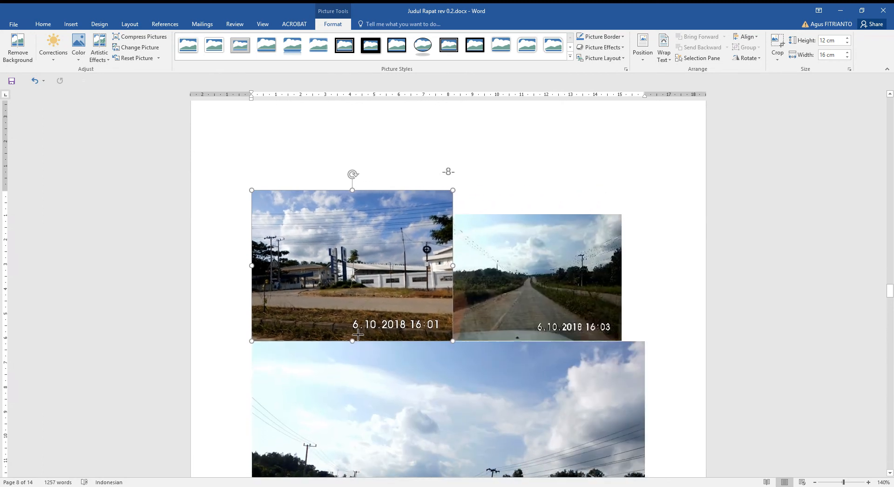
scroll(379, 223, down, 3)
scroll(379, 223, up, 1)
Save the document after compressing the factory picture and check the updated file size in the document properties.
click(13, 23)
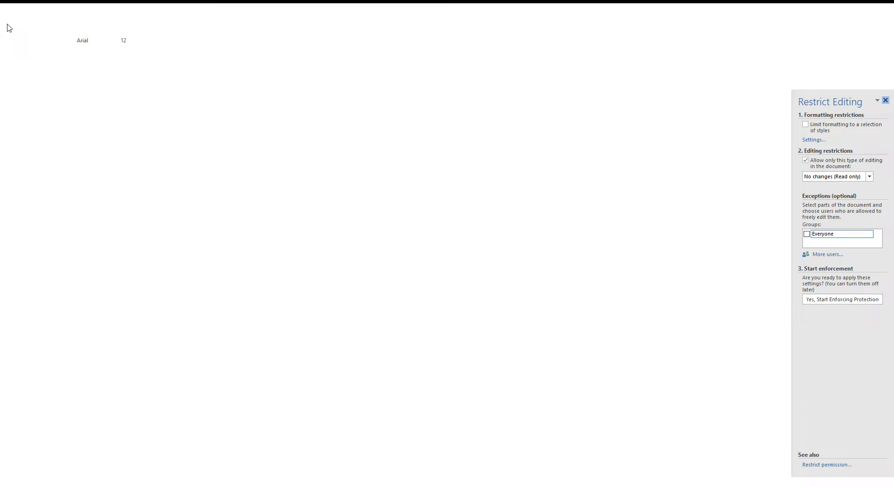
click(23, 101)
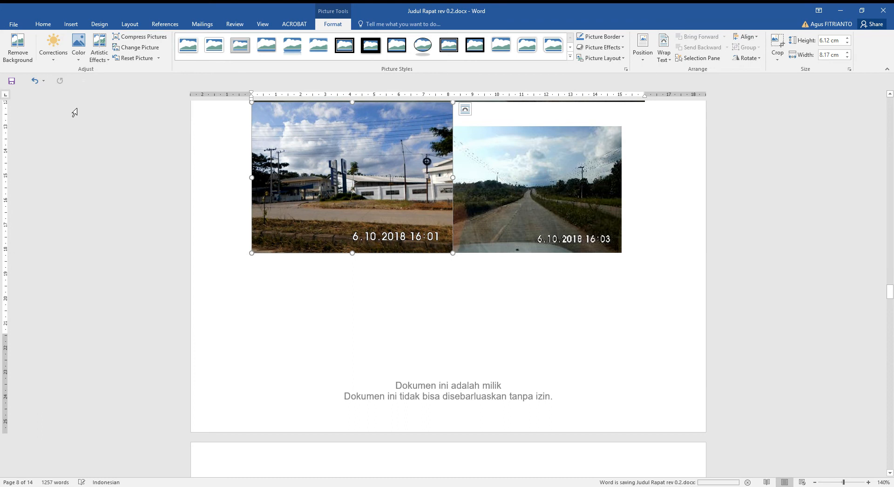
click(18, 25)
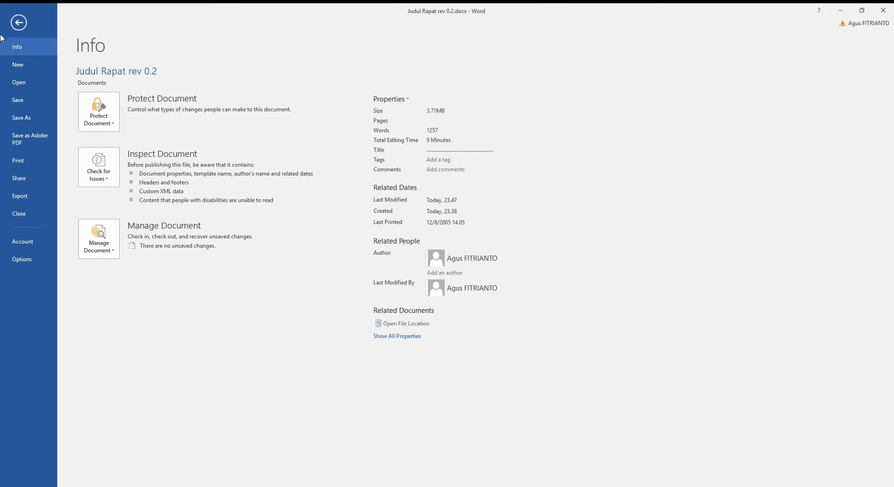
click(19, 23)
click(17, 27)
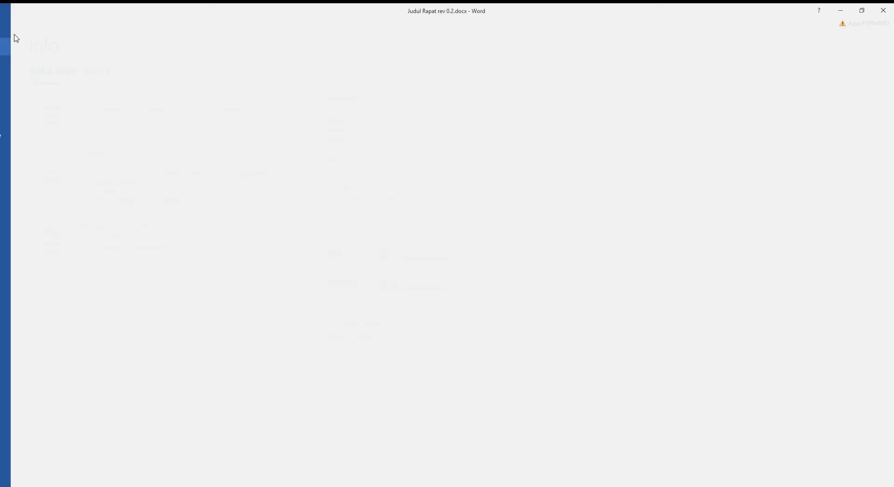
click(19, 100)
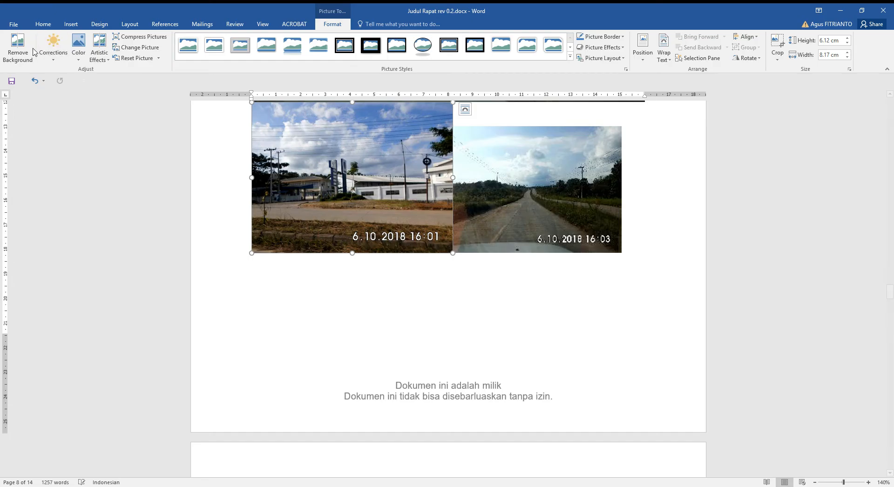
click(14, 26)
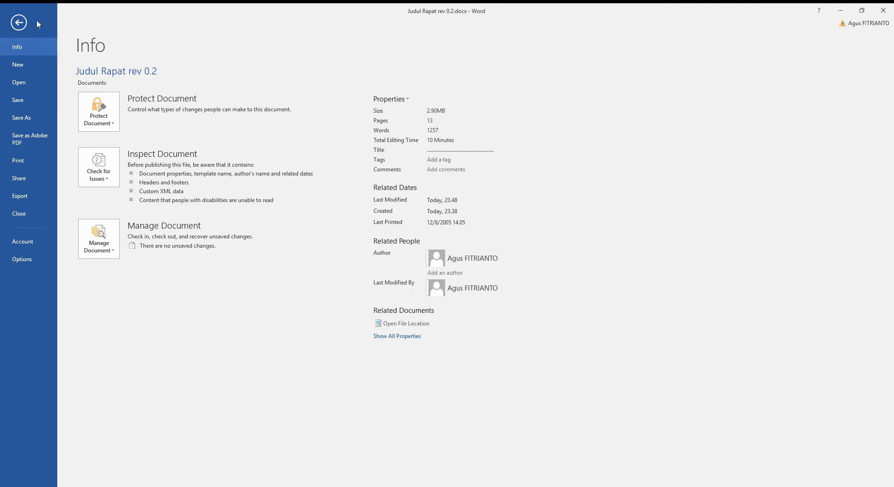
click(21, 23)
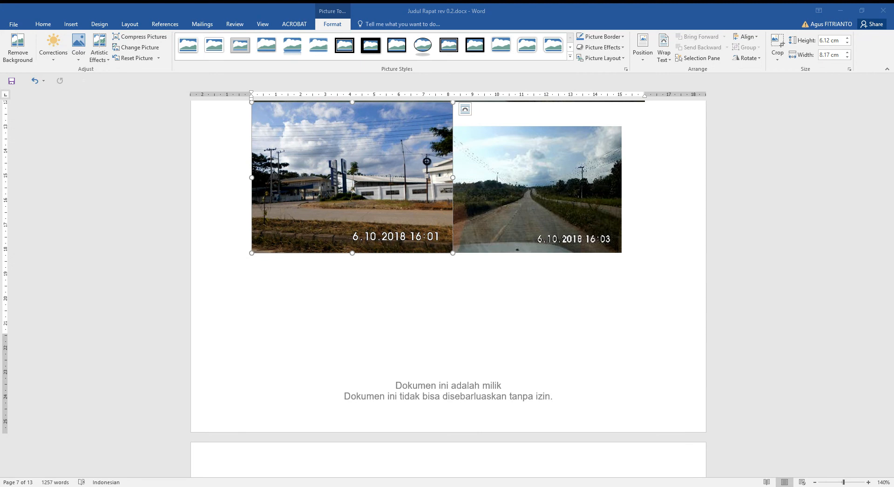
Shrink the large sunlit road picture above the factory picture proportionally to about 9.7 cm wide and 7.3 cm high.
scroll(522, 263, up, 5)
scroll(521, 264, up, 3)
click(522, 264)
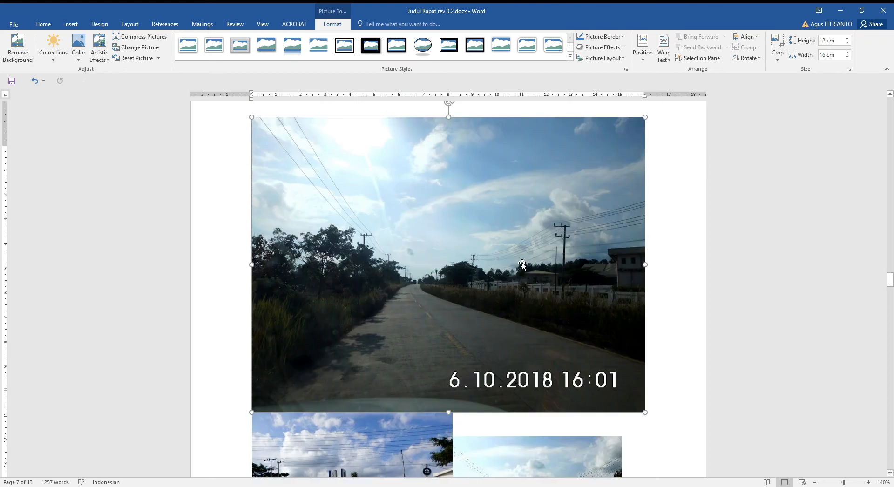
drag(645, 146, 489, 261)
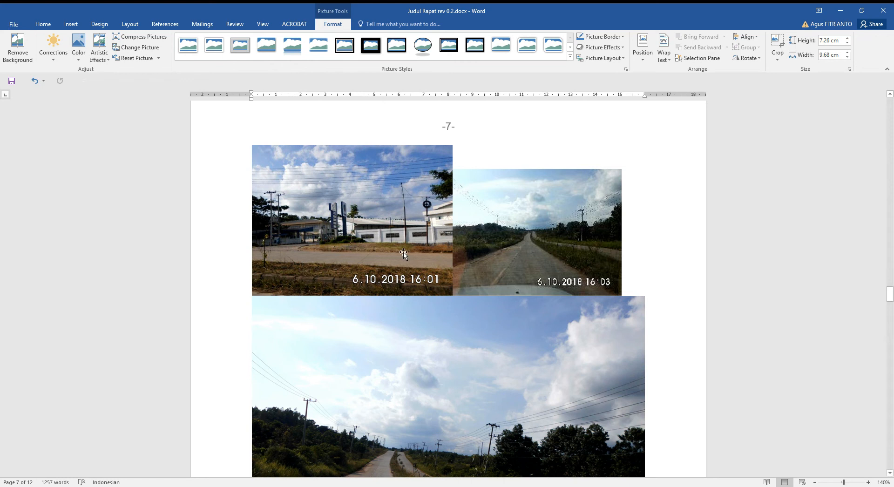
Enlarge the small road picture beside the factory picture proportionally to about 8.2 cm wide and 6.1 cm high.
click(614, 185)
drag(621, 169, 650, 144)
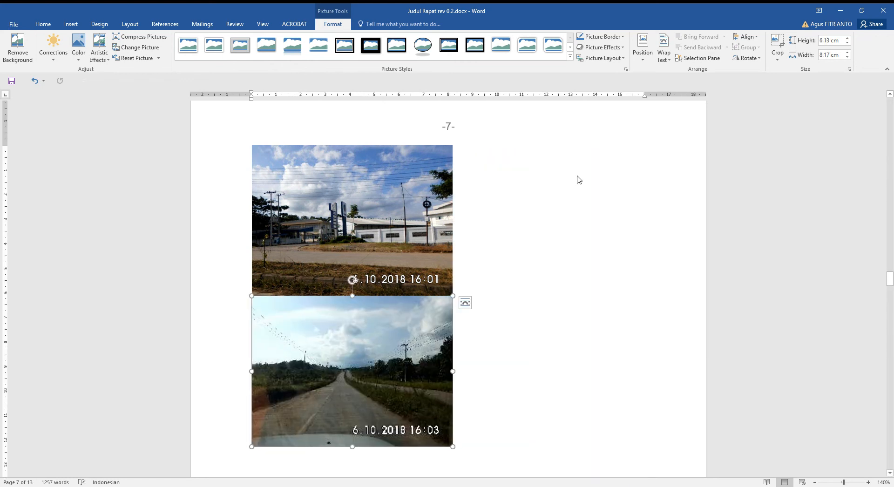
Select the factory picture on page 7 and check the document's current file size in its properties.
scroll(578, 179, down, 7)
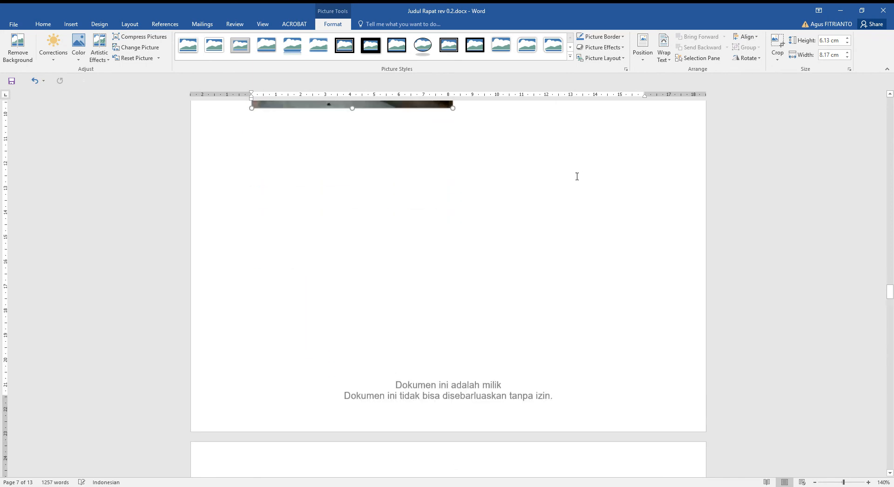
scroll(577, 176, up, 7)
click(394, 194)
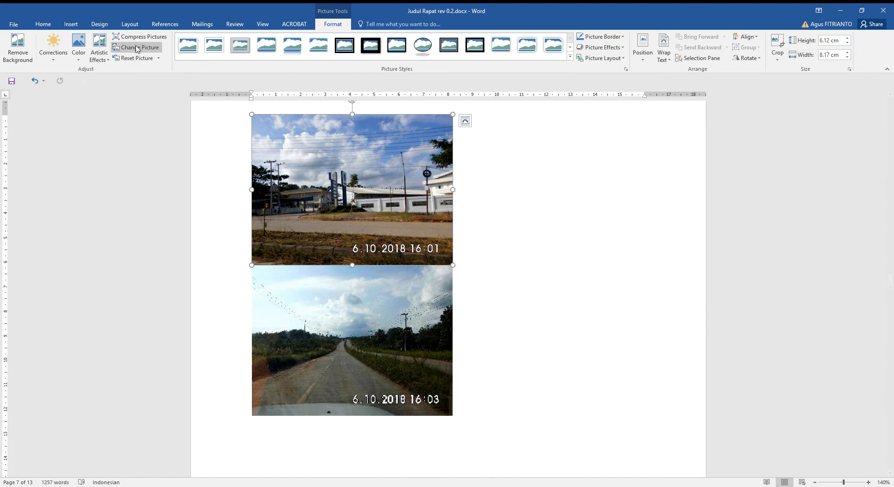
click(14, 24)
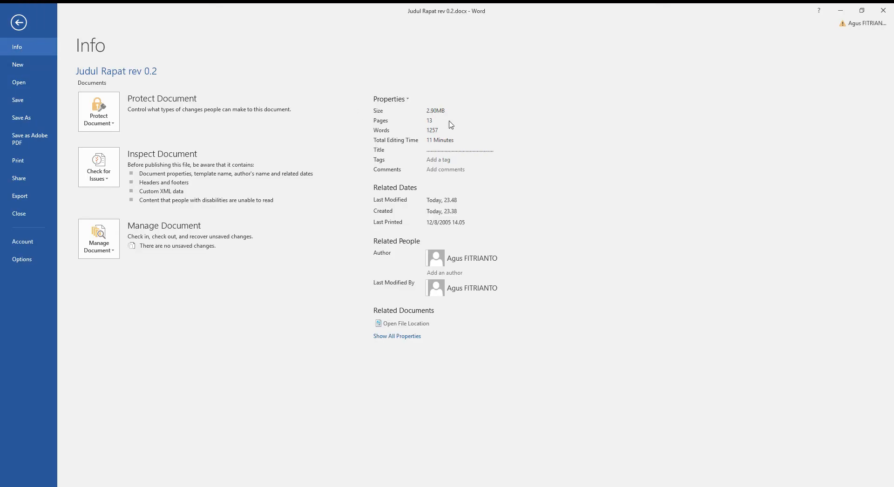
click(18, 22)
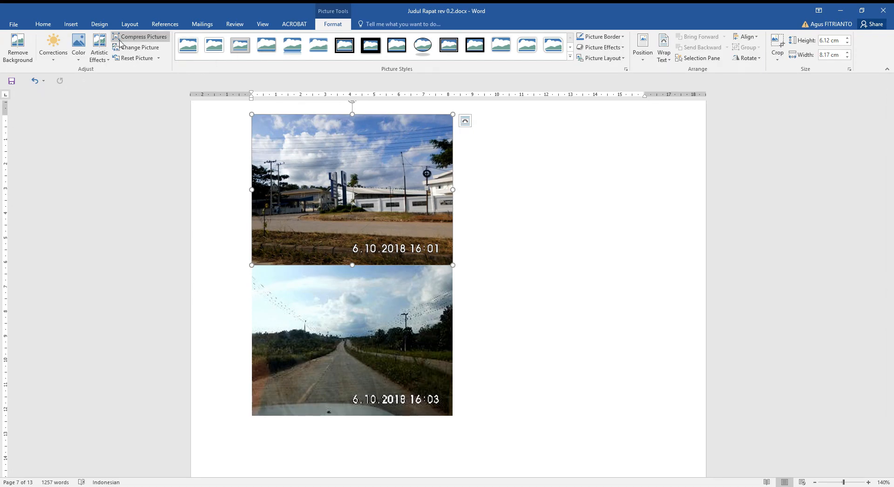
Compress the factory picture and the road picture below it individually for HD (330 ppi) output, deleting their cropped areas.
click(140, 37)
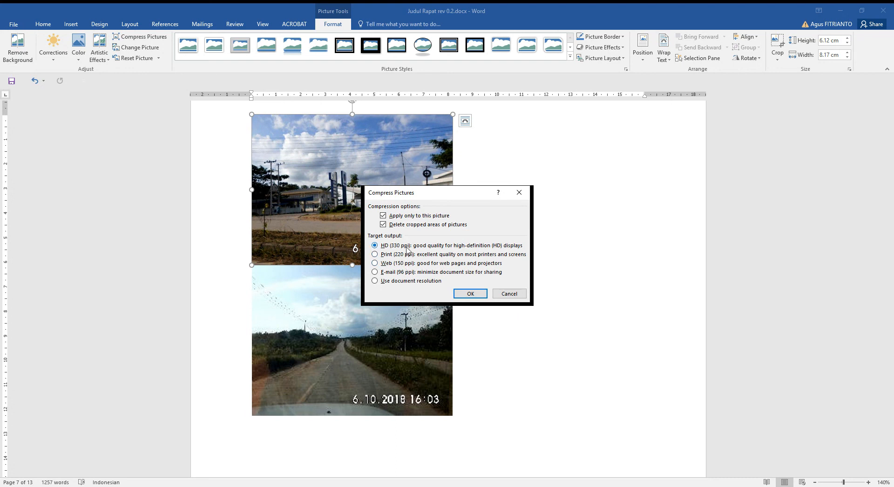
click(471, 293)
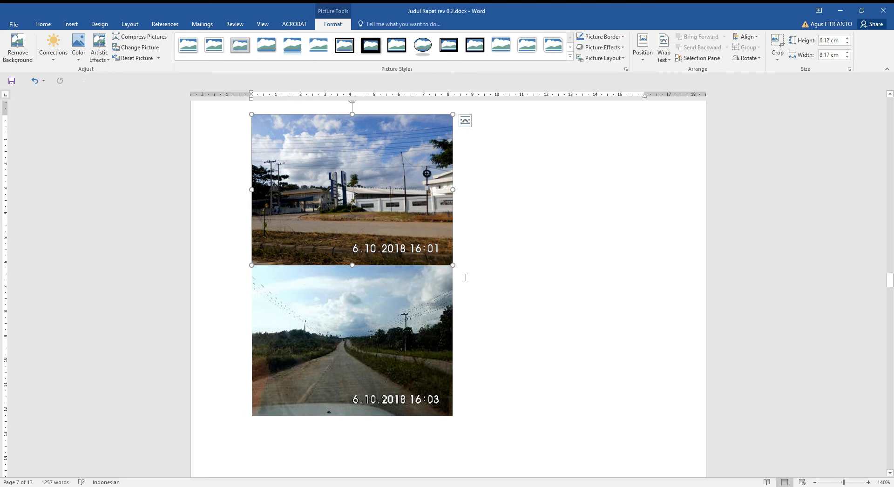
scroll(465, 278, down, 3)
click(364, 226)
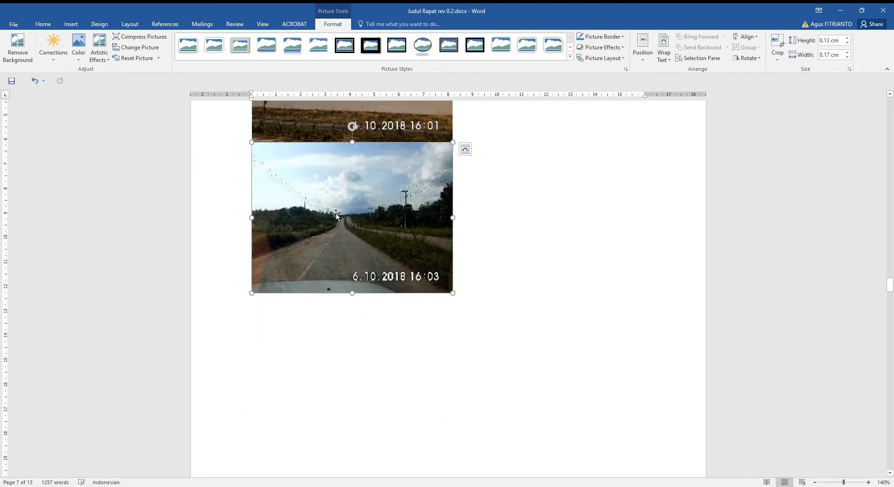
click(132, 40)
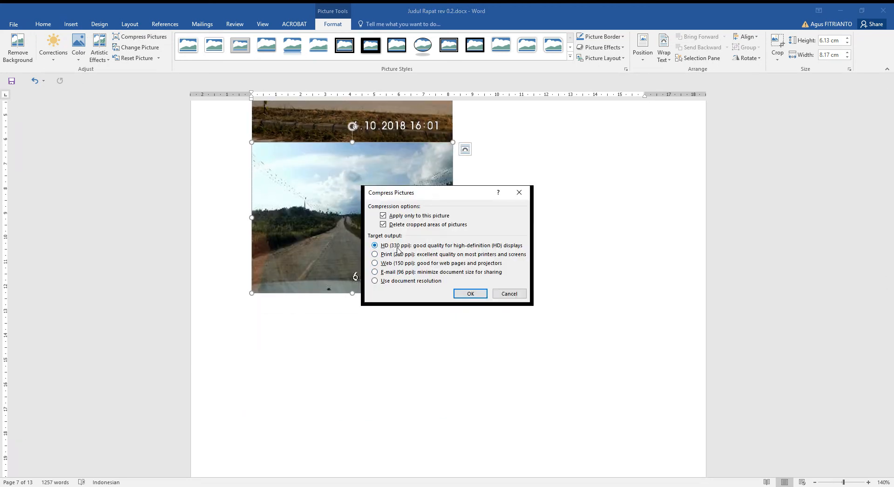
click(467, 294)
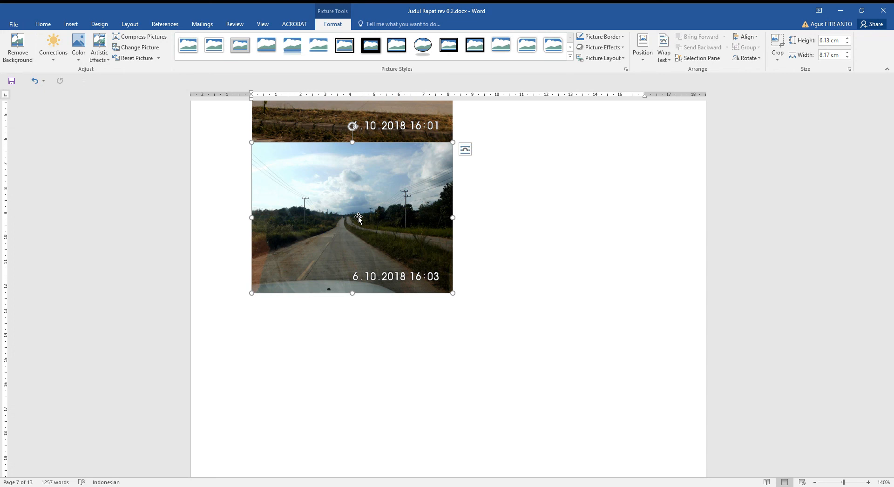
click(143, 39)
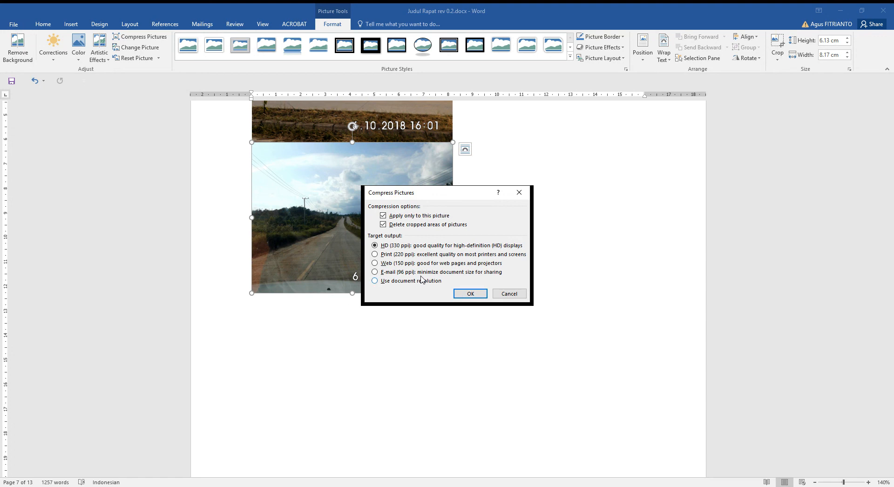
click(470, 293)
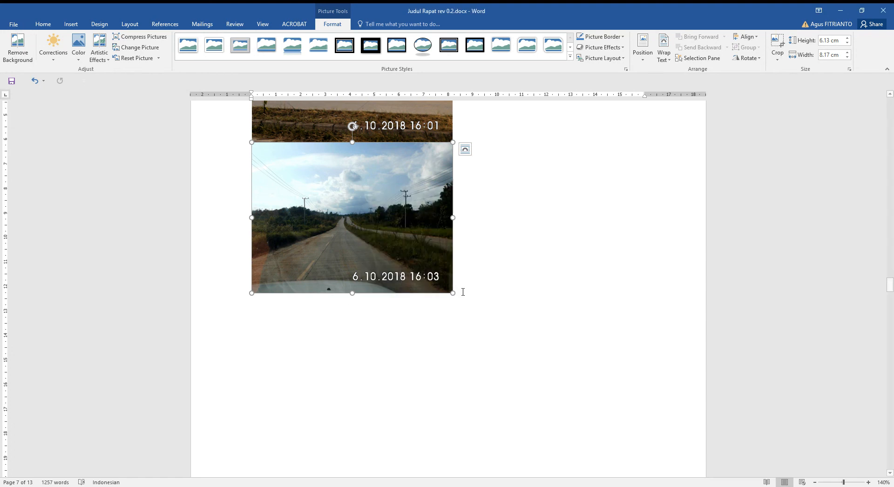
Save the document after compressing both page 7 pictures and check the file size in the document properties.
click(22, 22)
click(33, 96)
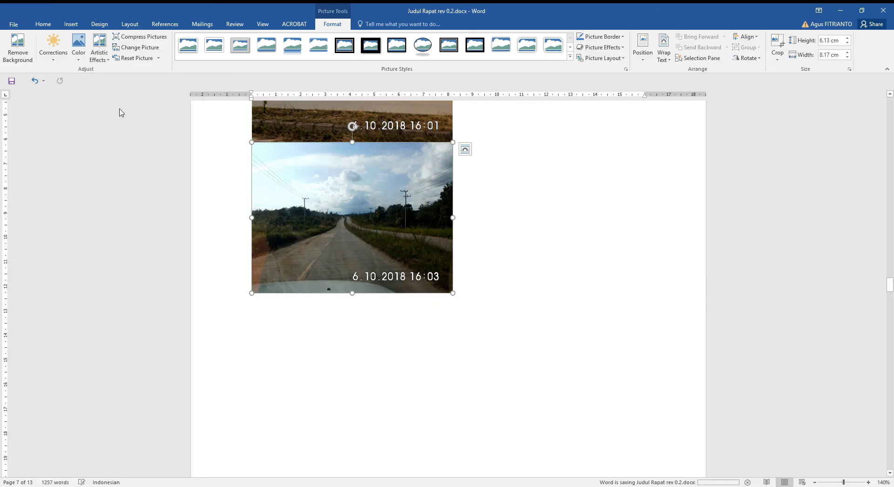
click(15, 24)
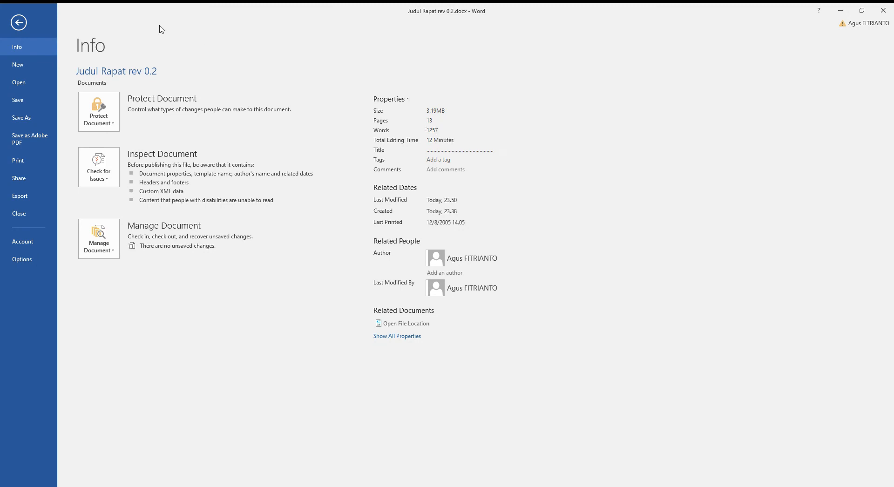
click(19, 23)
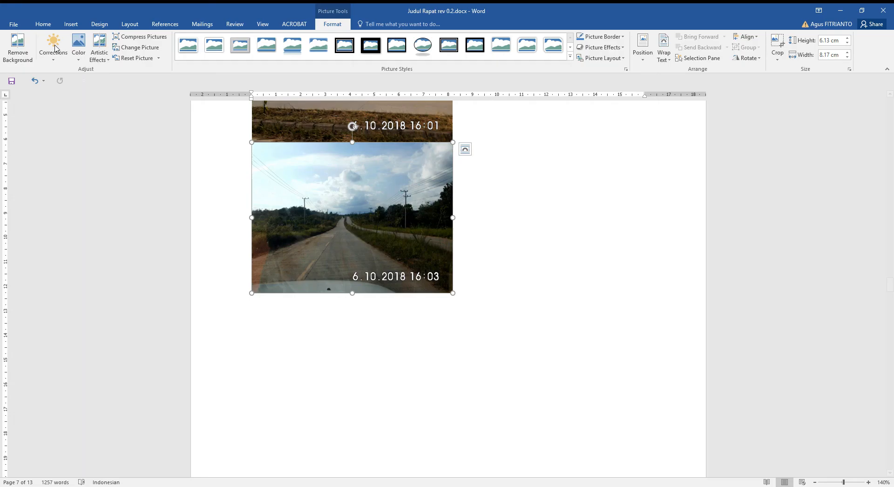
Compress only the selected road picture once more for HD (330 ppi) output, deleting its cropped areas.
click(139, 36)
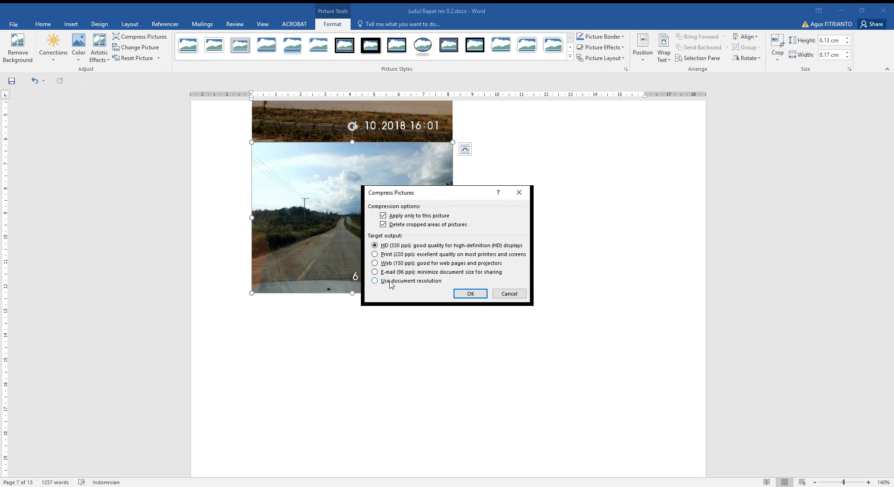
click(469, 293)
scroll(325, 205, up, 3)
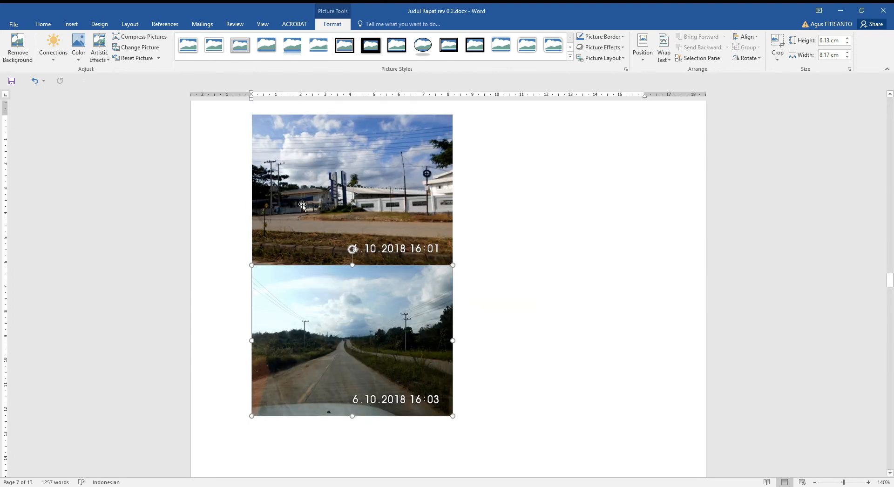
Enlarge the small grassy roadside picture on page 8 proportionally to about 10.5 cm wide and 7.9 cm high.
scroll(367, 214, down, 6)
scroll(367, 214, up, 9)
scroll(366, 216, down, 8)
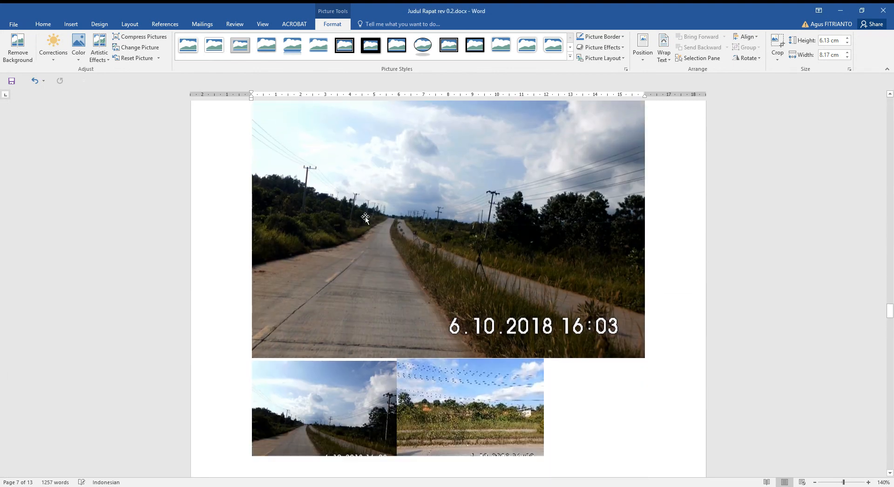
scroll(379, 209, up, 3)
click(470, 295)
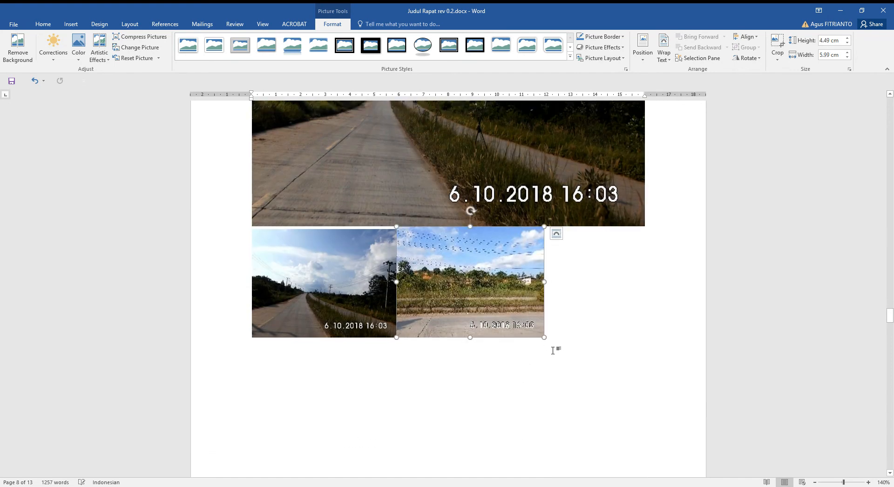
drag(544, 336, 645, 417)
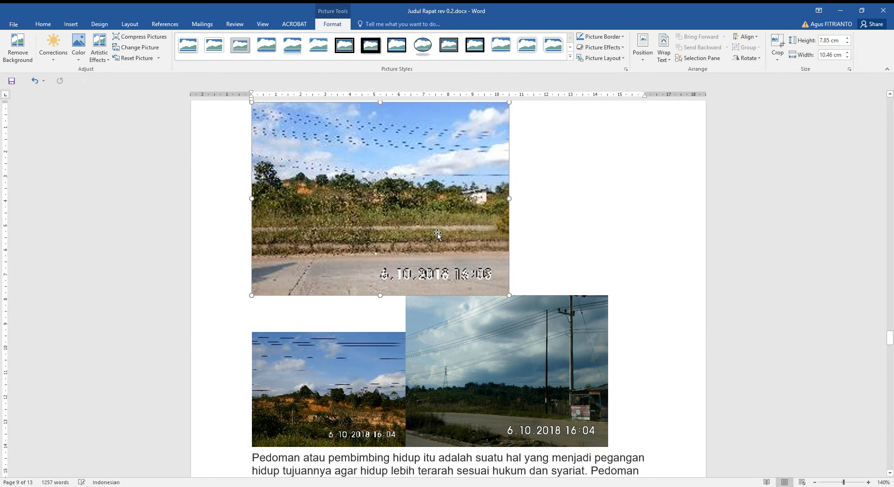
Compress only the enlarged roadside picture for E-mail (96 ppi) output, deleting its cropped areas, and deselect it.
scroll(438, 235, up, 1)
right_click(373, 206)
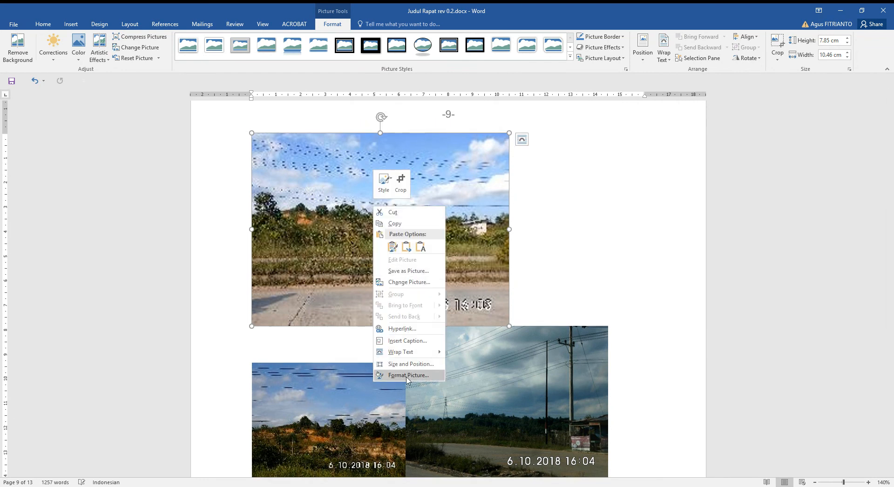
click(144, 36)
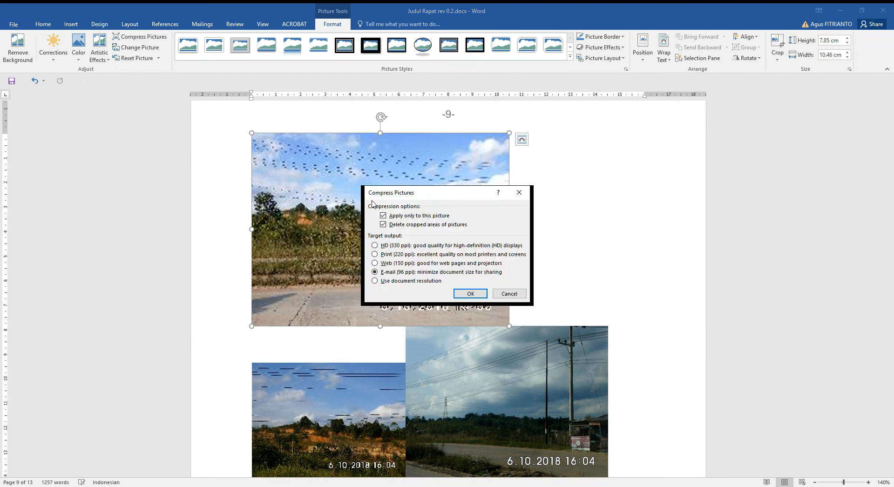
click(470, 294)
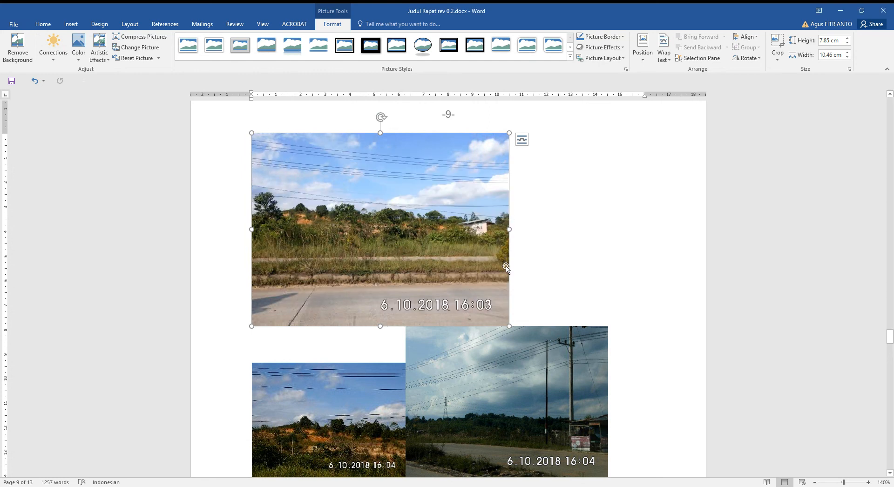
click(571, 270)
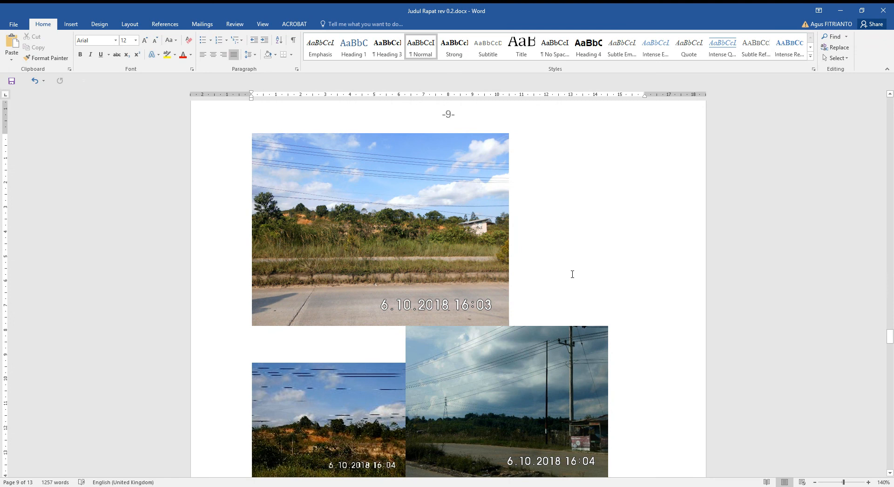